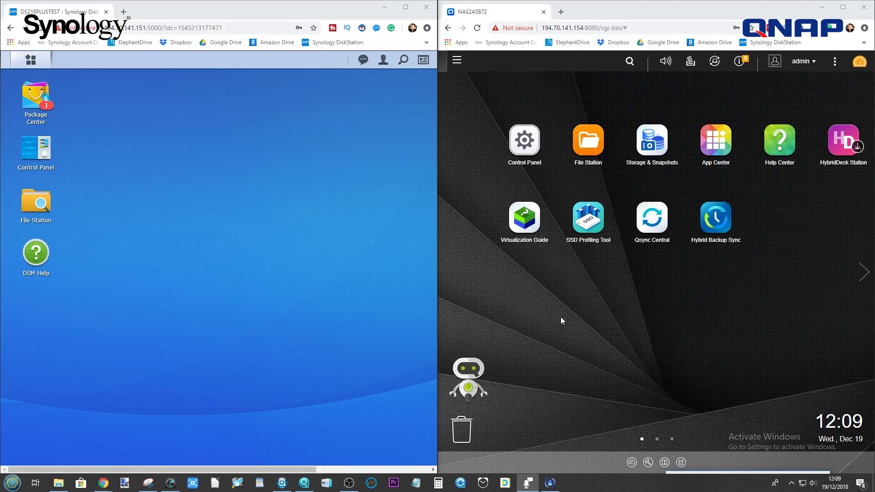
# Open File Station on the Synology DSM desktop to view its shared folders.
pyautogui.click(30, 60)
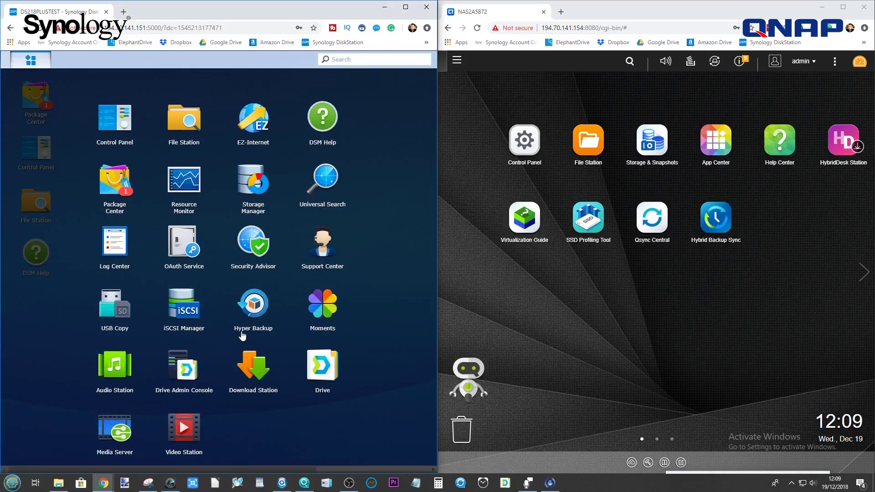
pyautogui.click(593, 306)
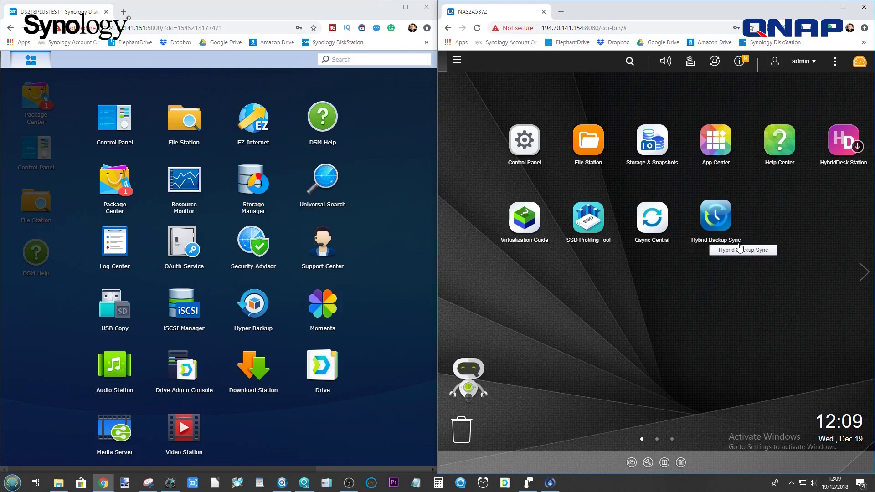
pyautogui.click(395, 145)
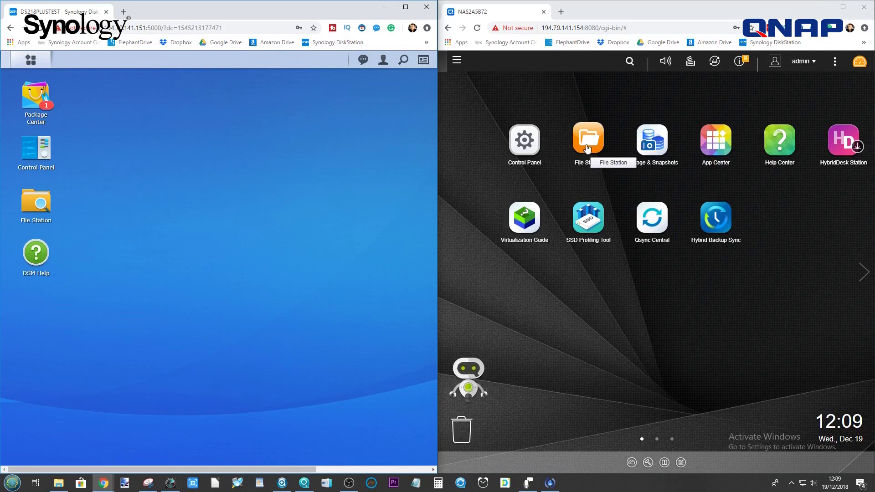
pyautogui.click(36, 203)
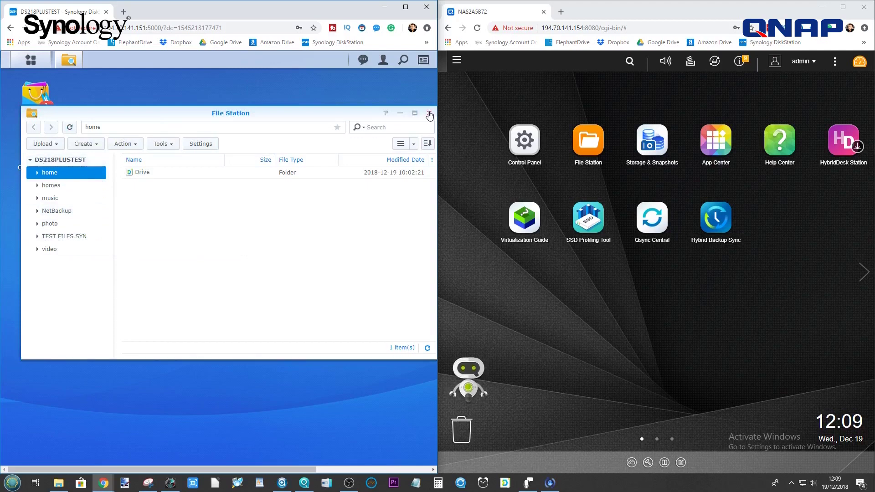
# Close Synology File Station, inspect TEST FILES QNAP in QNAP File Station, then close it.
pyautogui.click(429, 114)
pyautogui.click(588, 142)
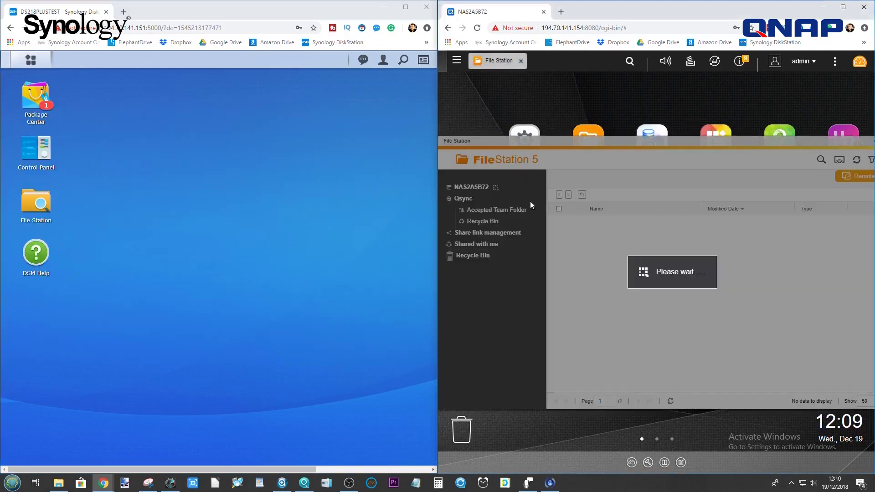
pyautogui.click(486, 245)
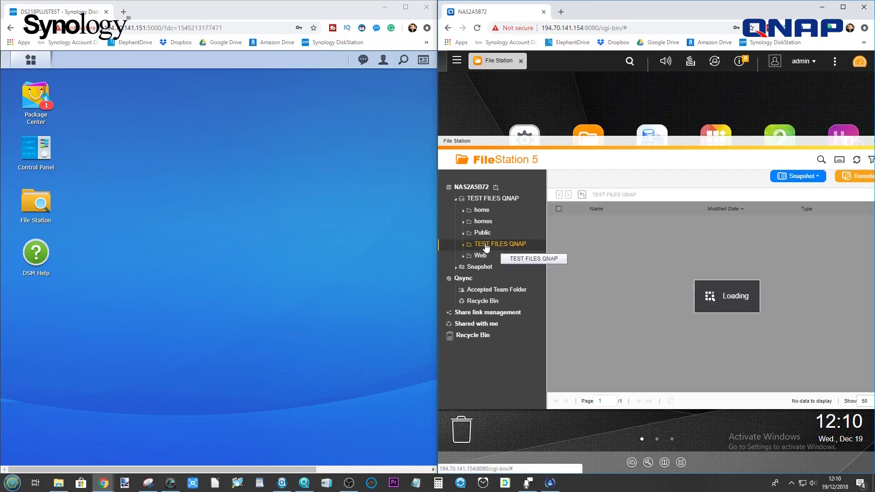
pyautogui.moveTo(800, 141); pyautogui.dragTo(750, 137)
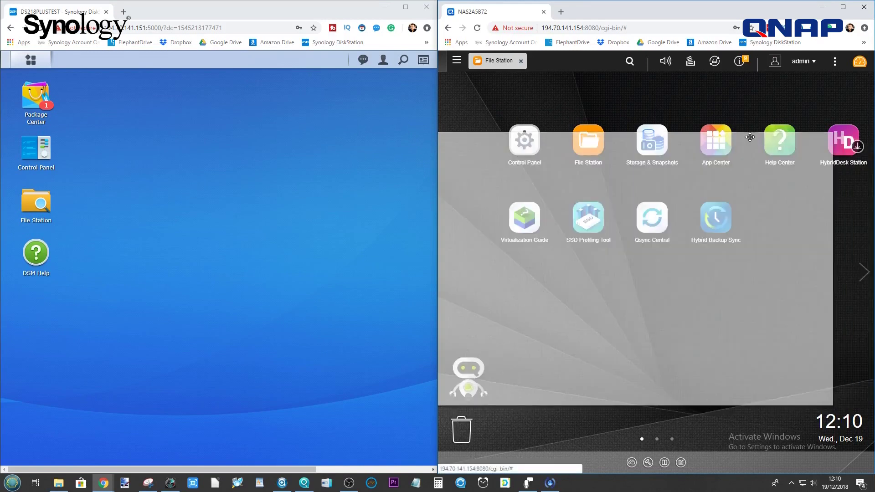
pyautogui.click(825, 138)
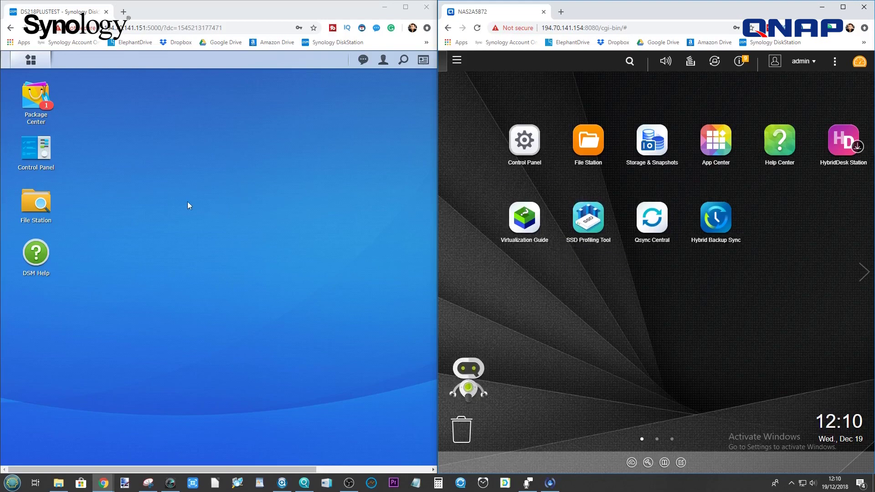
pyautogui.click(36, 150)
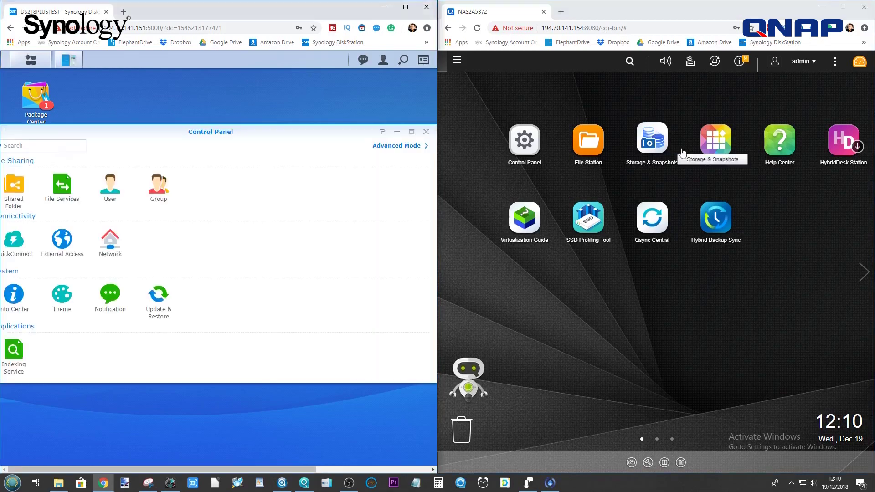
# Enable the SMB service in Synology File Services and bring up the QNAP Control Panel.
pyautogui.moveTo(245, 132); pyautogui.dragTo(266, 129)
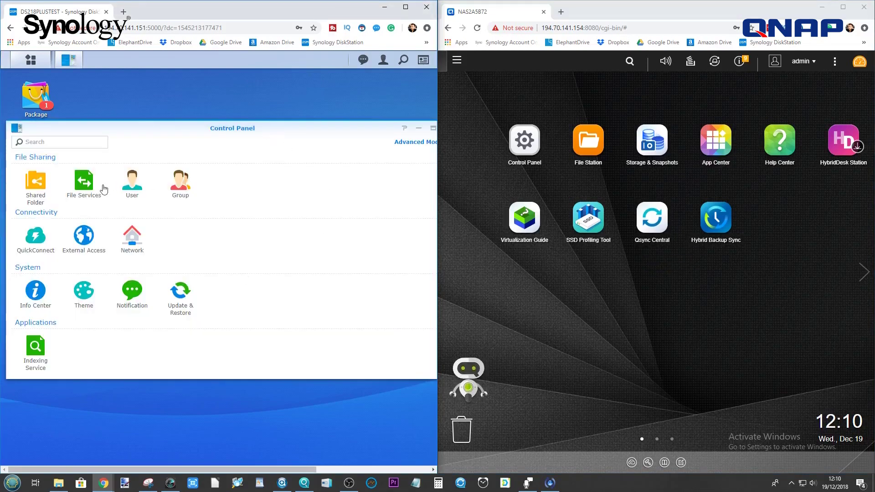
pyautogui.click(87, 183)
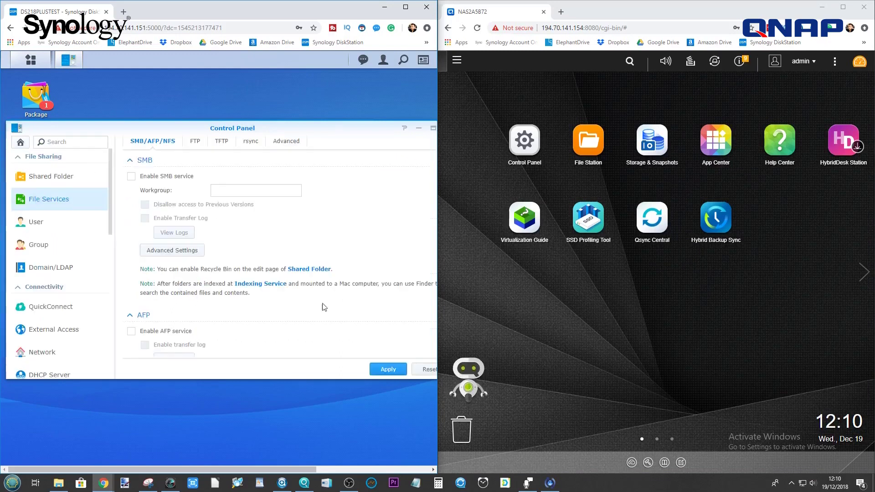
pyautogui.click(131, 177)
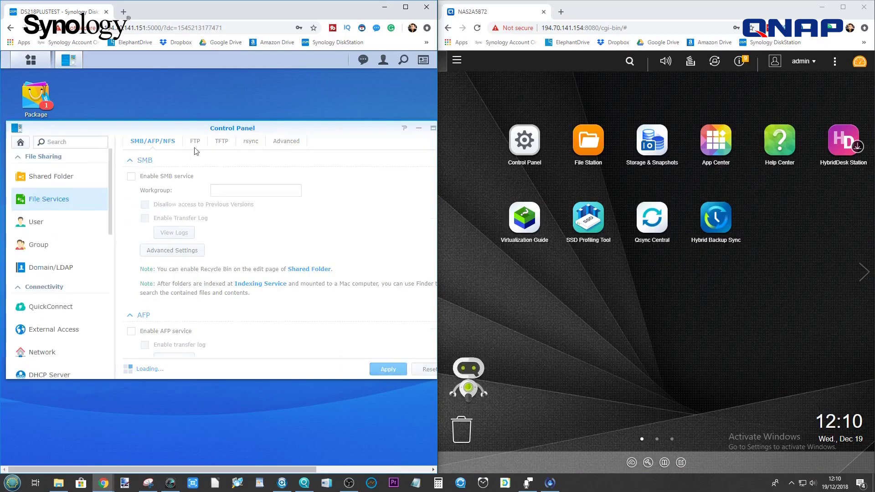
pyautogui.click(528, 144)
pyautogui.moveTo(587, 198); pyautogui.dragTo(585, 152)
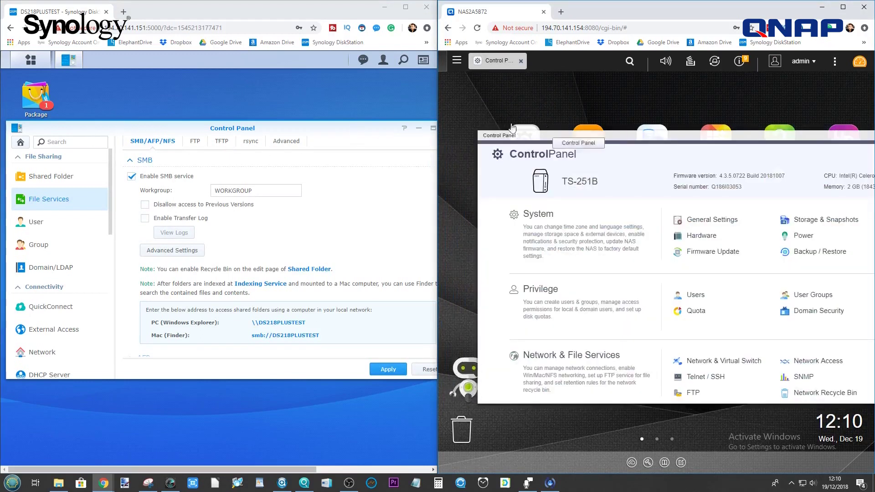
# Check the Synology rsync service and its rsync accounts, then close Control Panel.
pyautogui.click(418, 128)
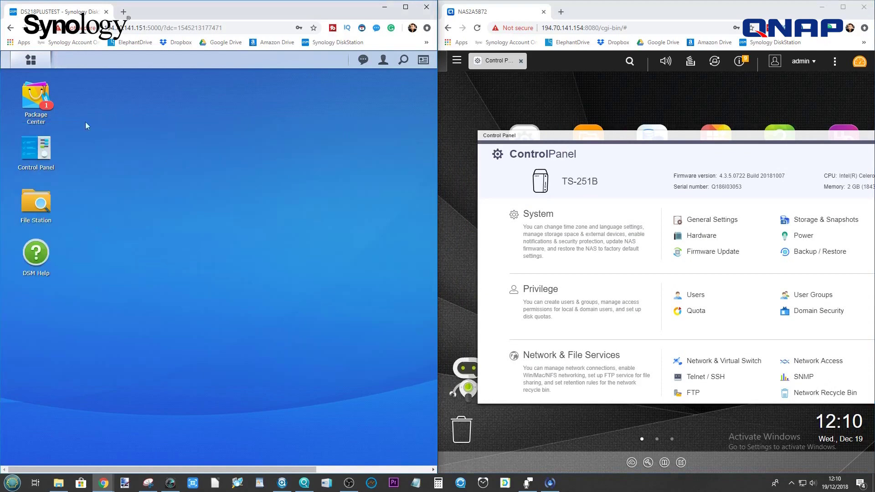
pyautogui.click(40, 147)
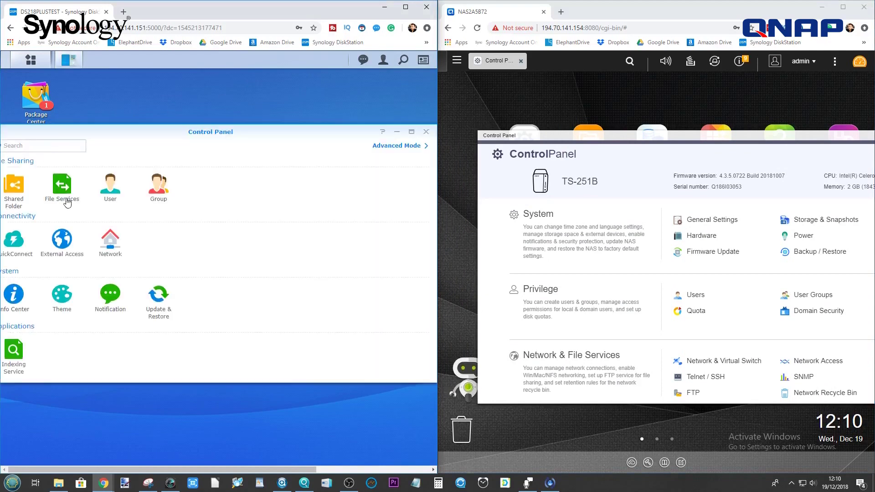
pyautogui.click(62, 191)
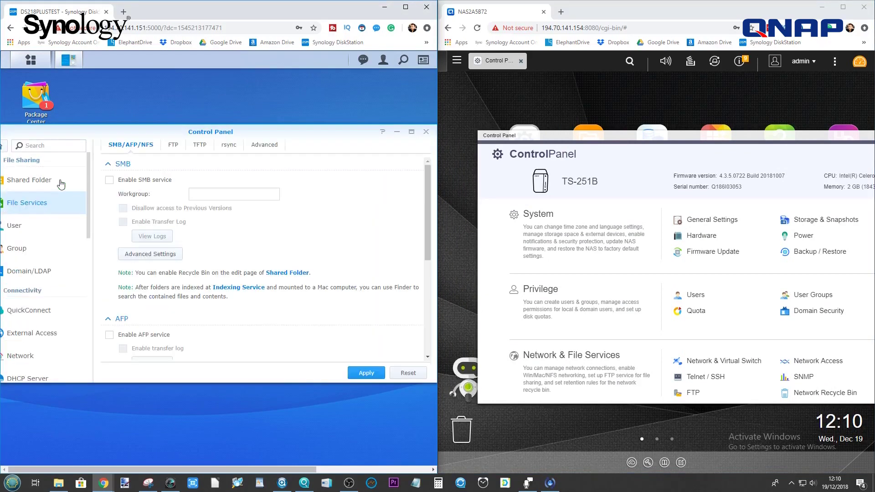
pyautogui.click(226, 146)
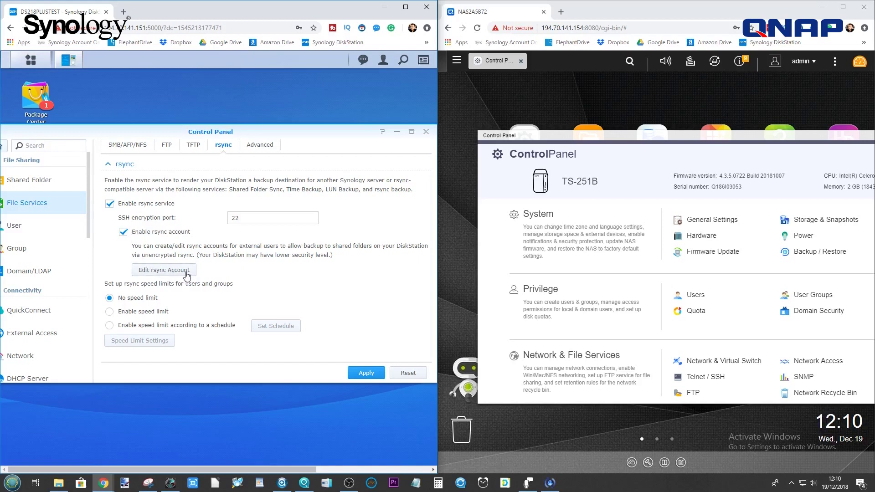
pyautogui.click(164, 271)
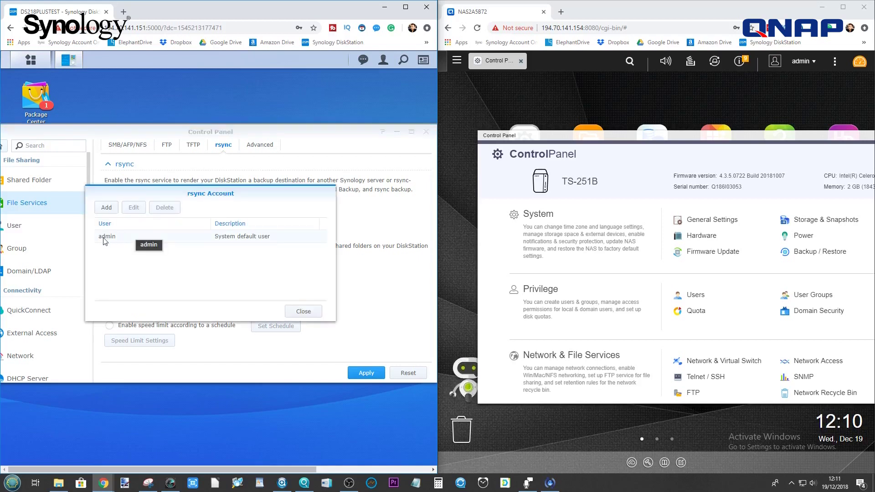
pyautogui.click(305, 313)
pyautogui.click(426, 132)
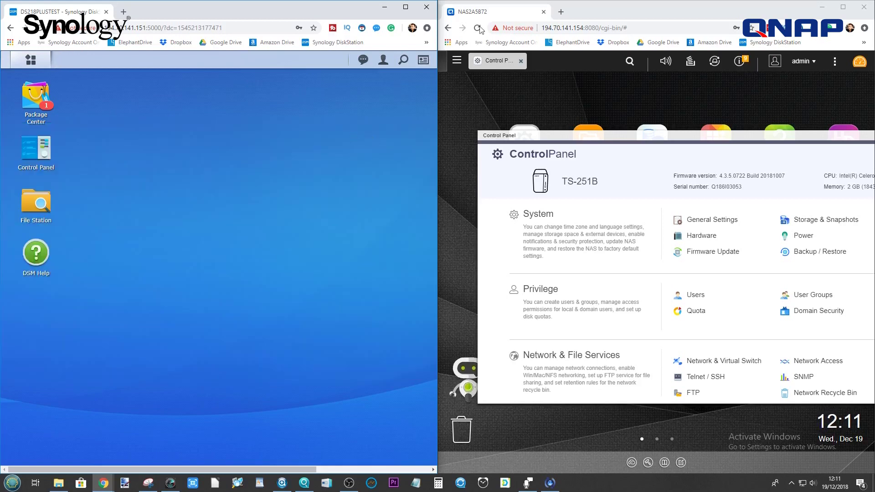
# Search the QNAP Control Panel for RSYNC and open the Backup Server settings.
pyautogui.doubleClick(713, 136)
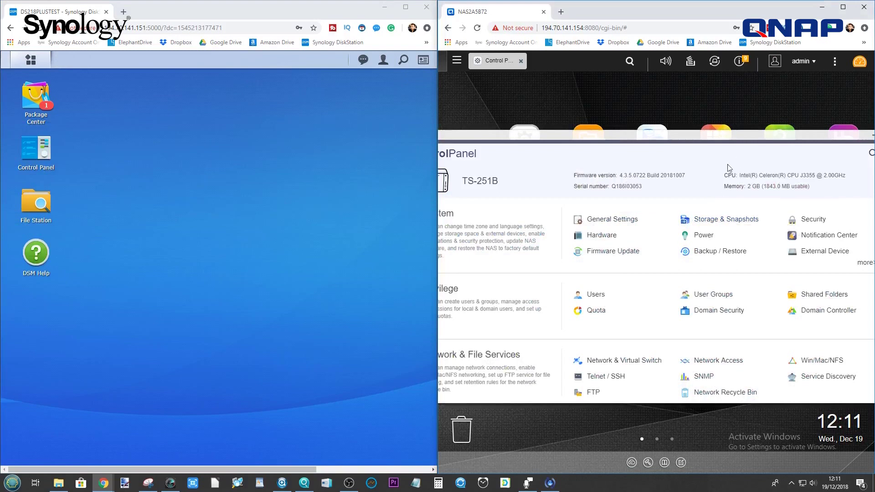
pyautogui.doubleClick(717, 136)
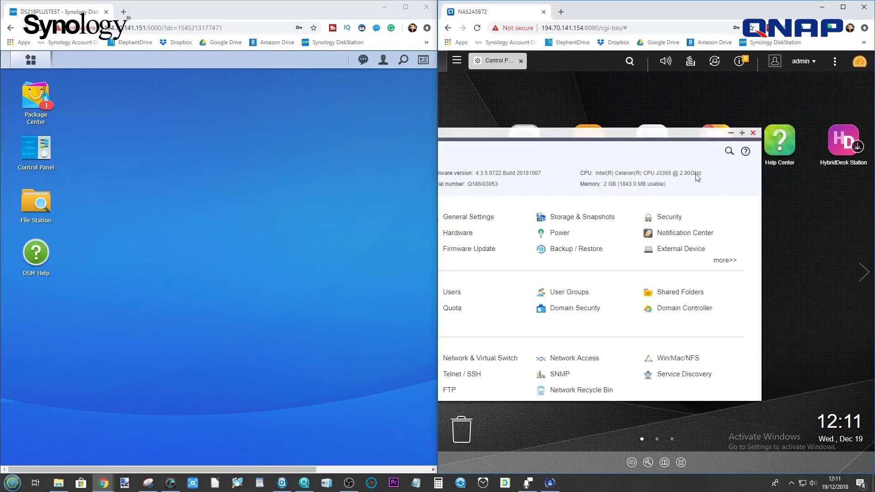
pyautogui.click(728, 154)
pyautogui.write('RSYNC')
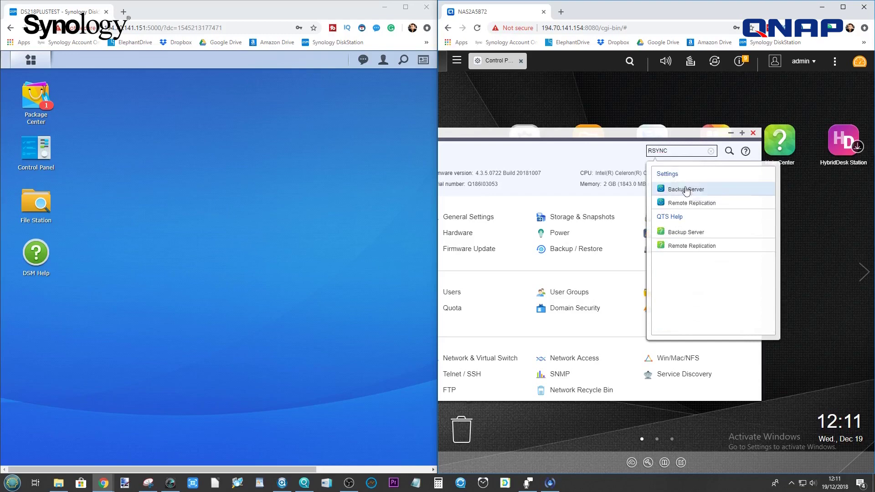
pyautogui.click(691, 189)
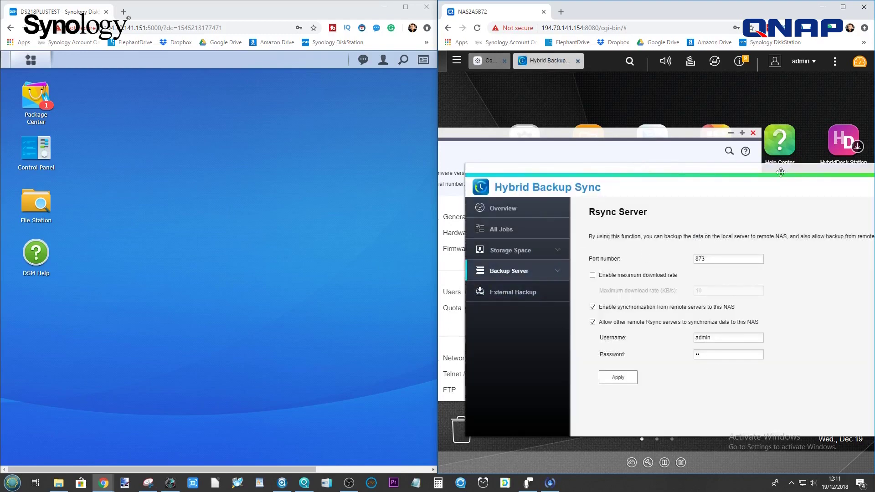
# Review the Rsync Server page (port 873, remote servers allowed), then close both windows.
pyautogui.moveTo(781, 173); pyautogui.dragTo(576, 167)
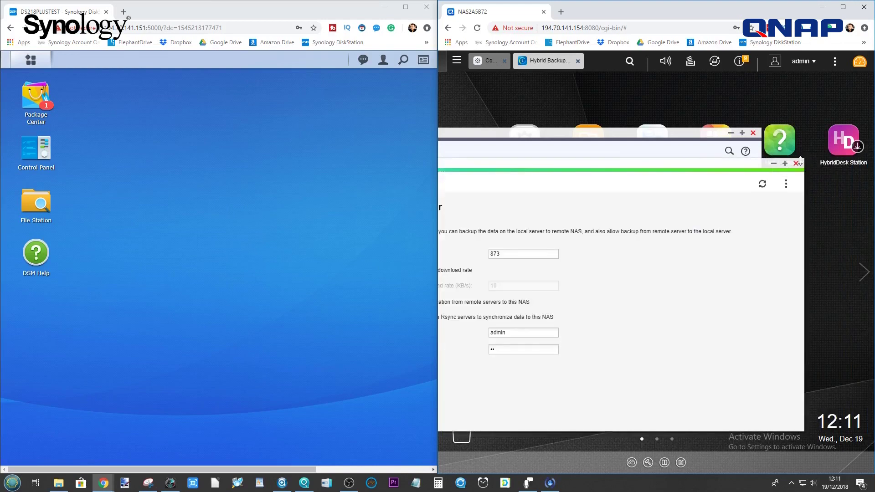
pyautogui.click(796, 163)
pyautogui.click(753, 133)
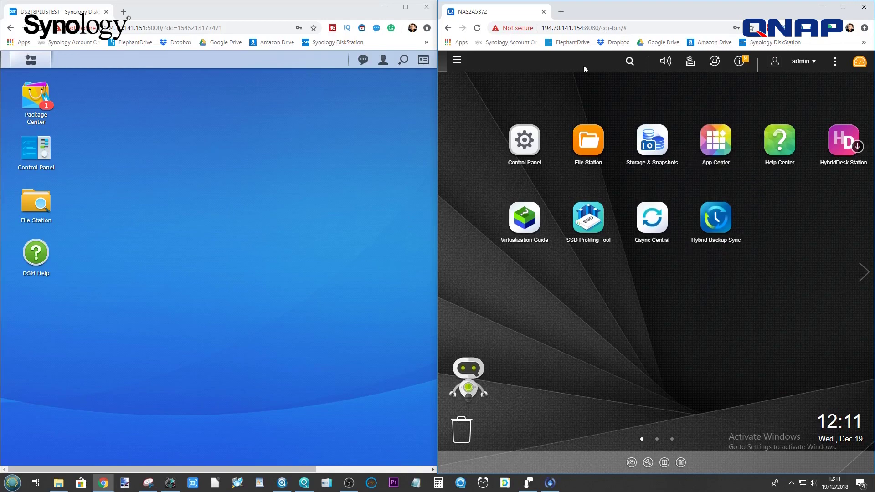
pyautogui.click(716, 221)
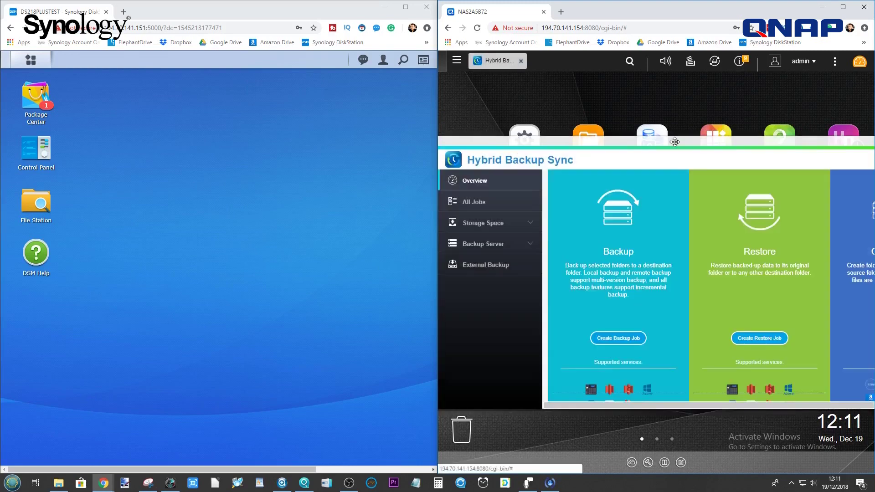
# Open the Rsync Server page in Hybrid Backup Sync and check port 873.
pyautogui.moveTo(674, 142); pyautogui.dragTo(682, 141)
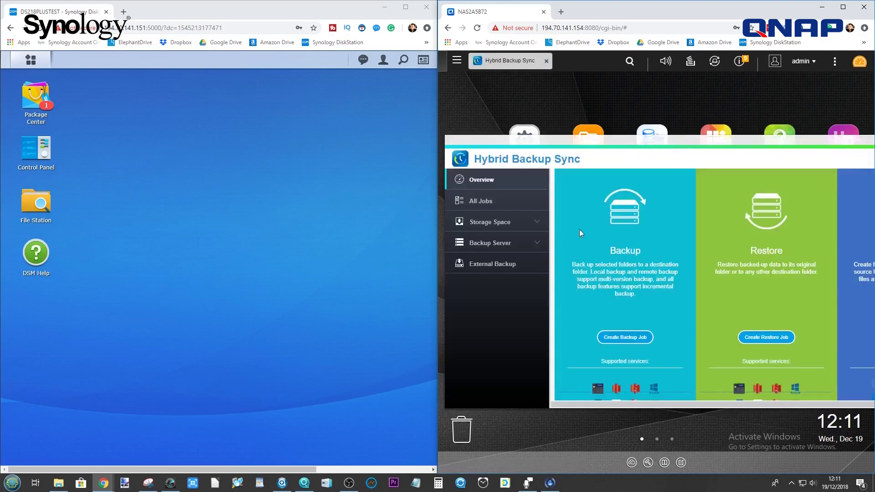
pyautogui.click(536, 249)
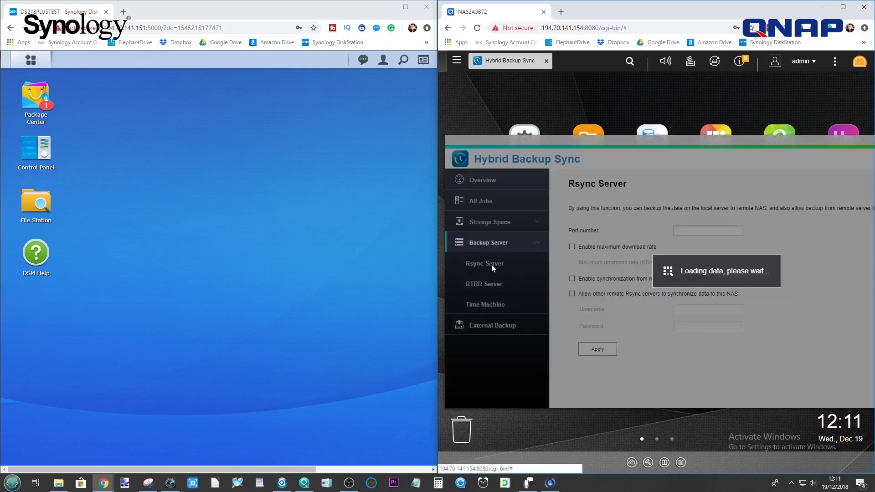
pyautogui.click(476, 265)
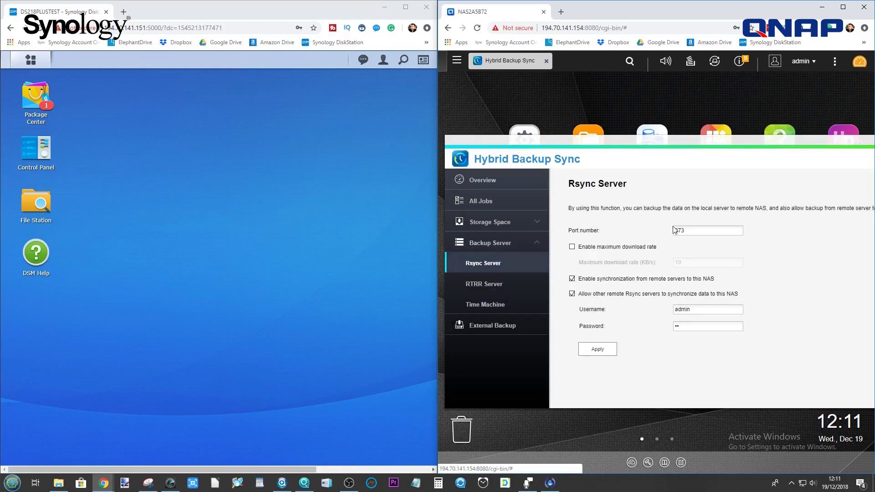
pyautogui.moveTo(690, 228); pyautogui.dragTo(675, 231)
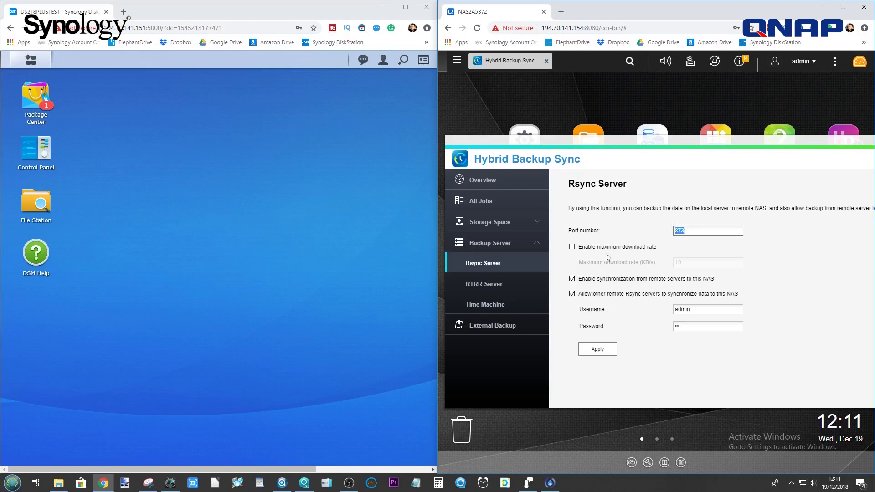
# Re-enter the Rsync server password, apply the settings and confirm the service reset.
pyautogui.click(678, 327)
pyautogui.press('BackSpace')
pyautogui.press('BackSpace')
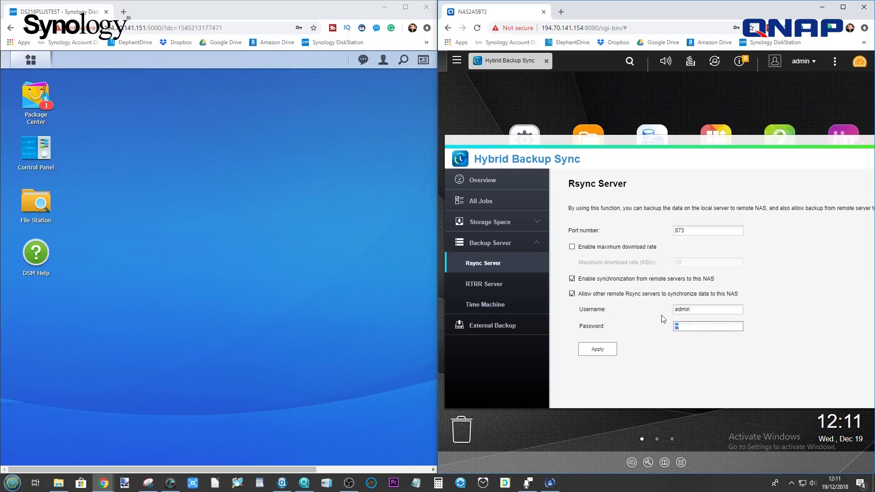
pyautogui.write('•••••••')
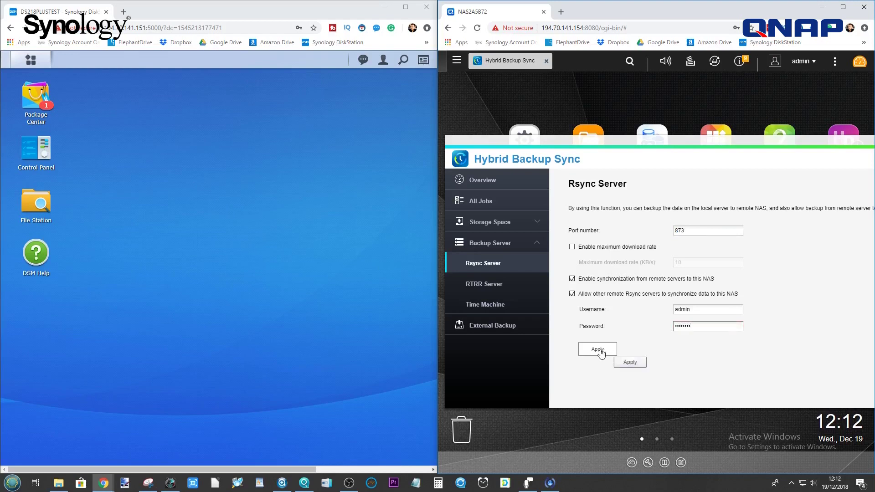
pyautogui.doubleClick(676, 328)
pyautogui.press('BackSpace')
pyautogui.click(598, 349)
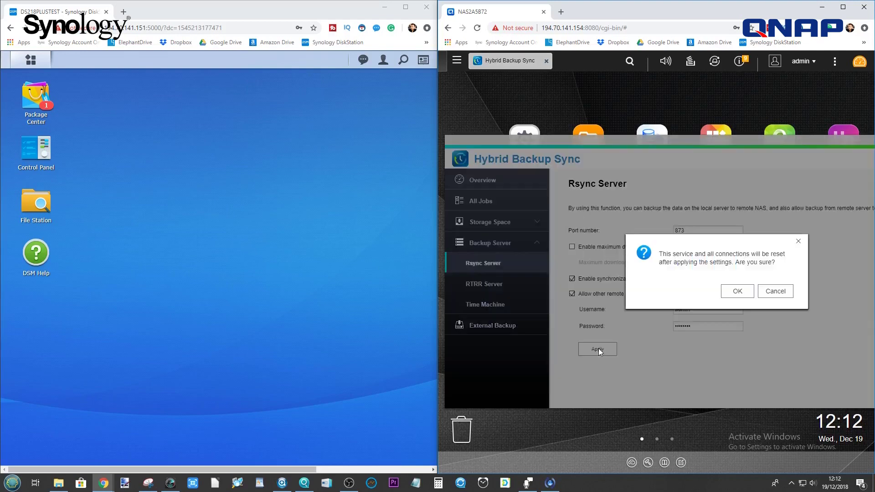
pyautogui.click(738, 290)
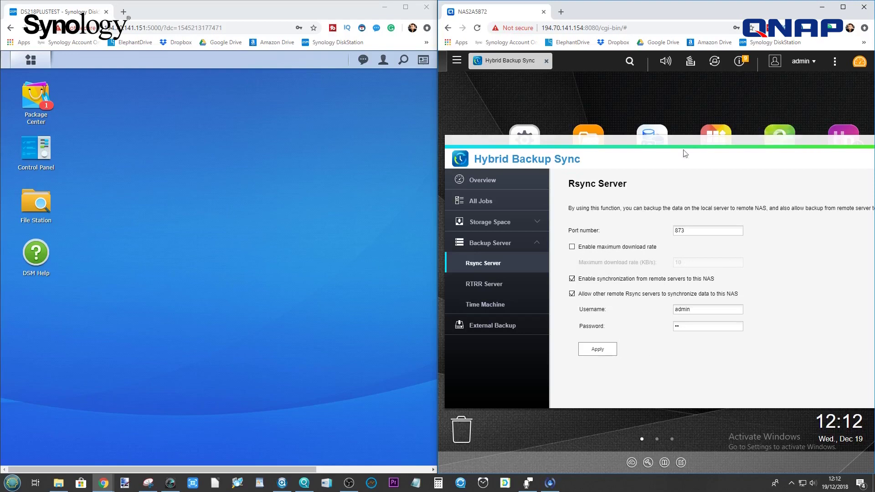
pyautogui.click(504, 222)
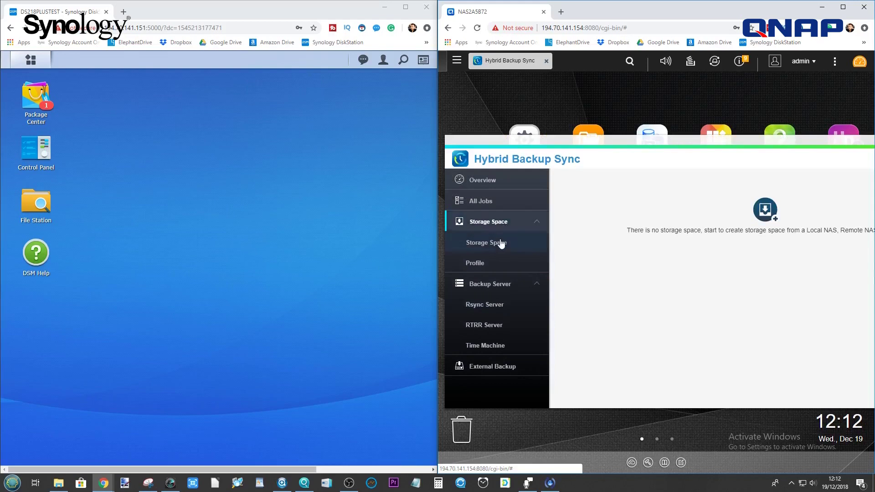
# Return Hybrid Backup Sync to its Overview with the One-way Sync card visible.
pyautogui.click(498, 222)
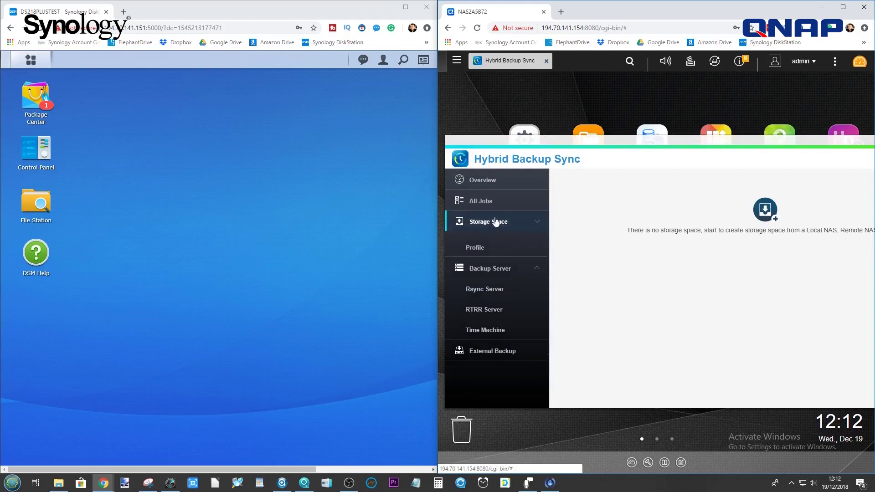
pyautogui.click(509, 200)
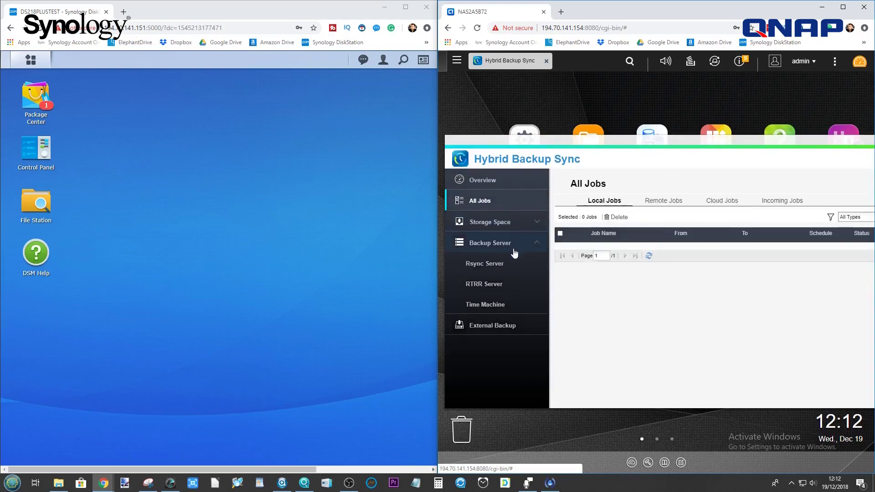
pyautogui.click(467, 181)
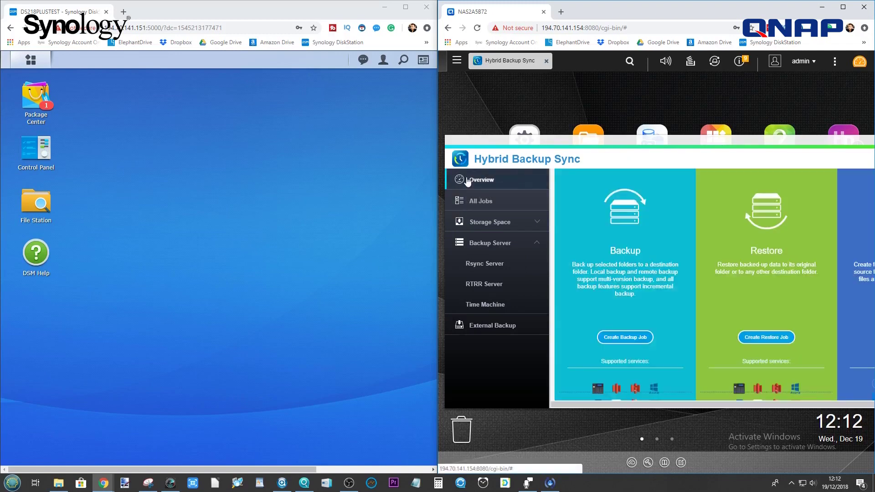
pyautogui.click(729, 145)
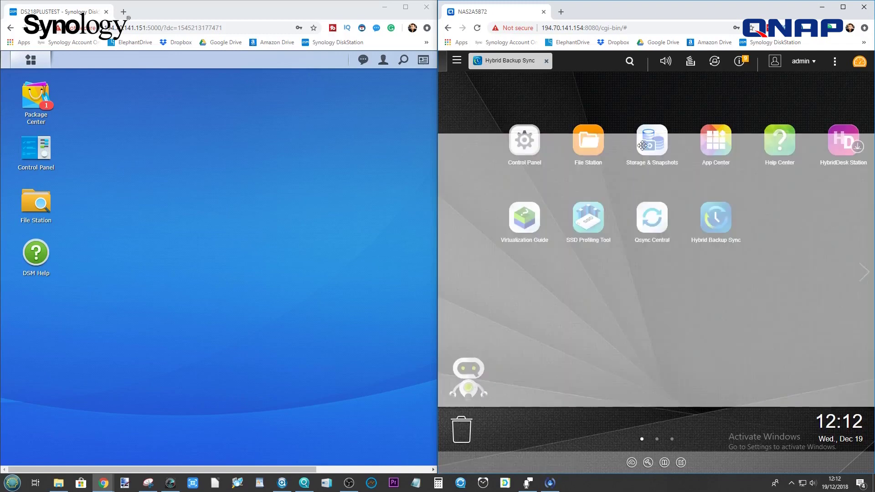
pyautogui.moveTo(643, 145); pyautogui.dragTo(643, 145)
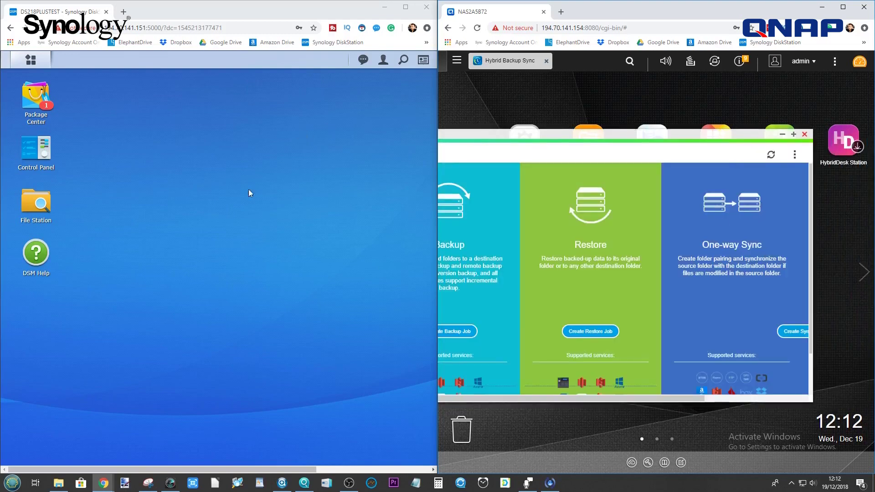
# Create a one-way Sync Local to Remote job using the Rsync protocol.
pyautogui.moveTo(698, 399); pyautogui.dragTo(798, 399)
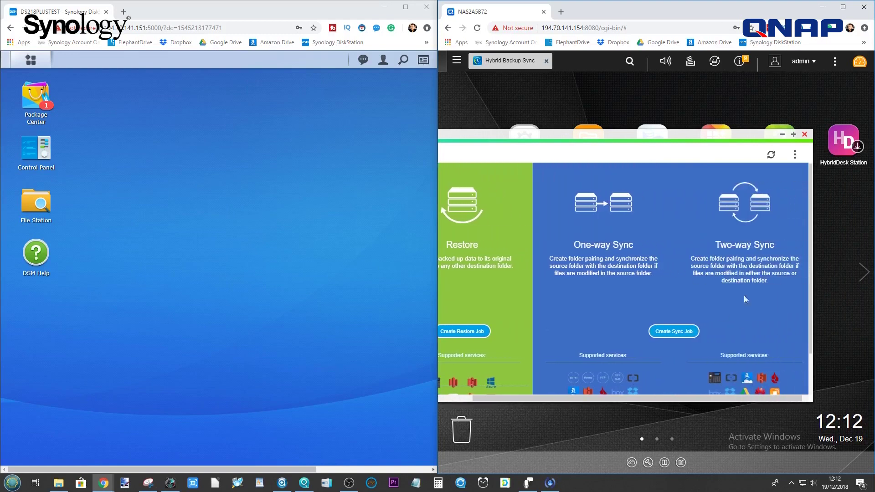
pyautogui.click(690, 333)
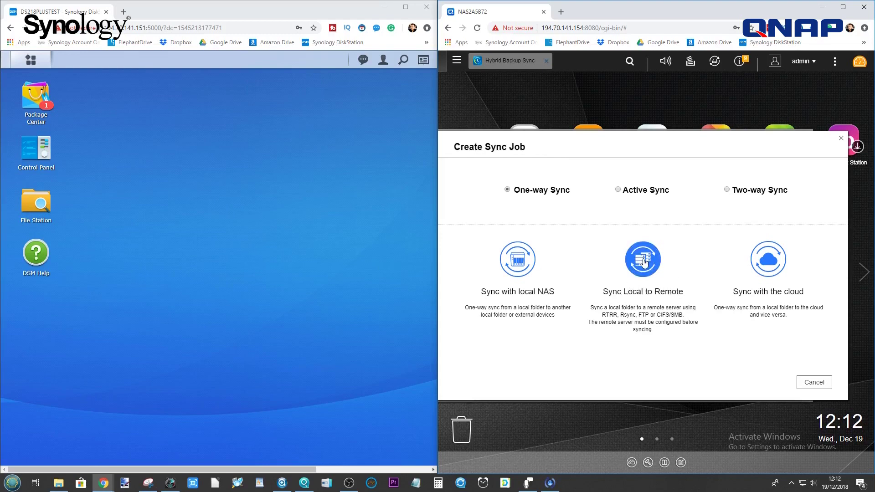
pyautogui.click(644, 262)
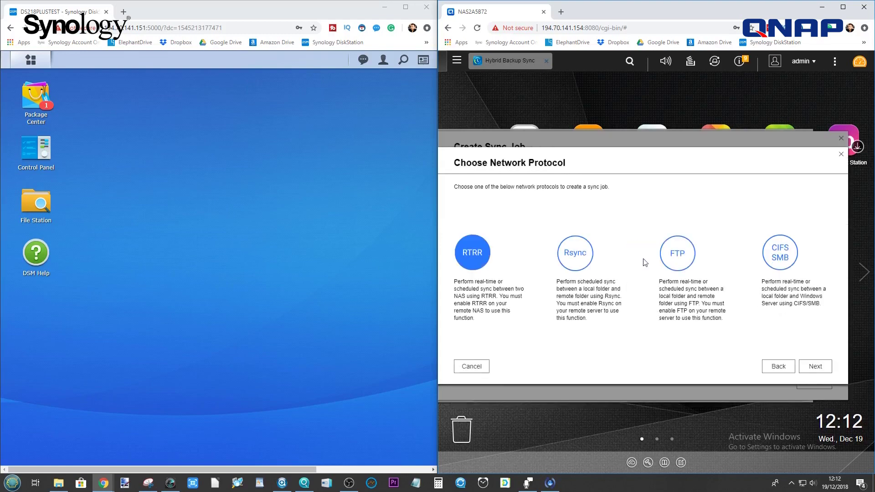
pyautogui.click(573, 257)
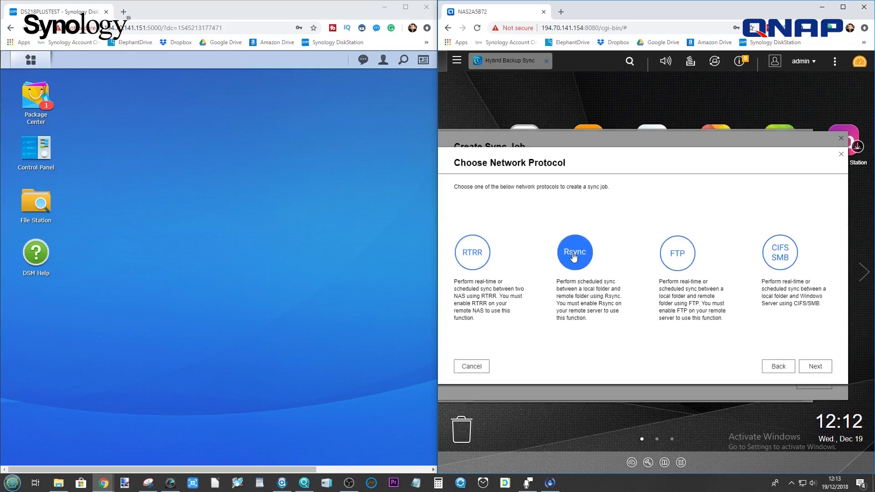
# Choose < New Profile > as the remote Rsync server in the sync job form.
pyautogui.click(807, 367)
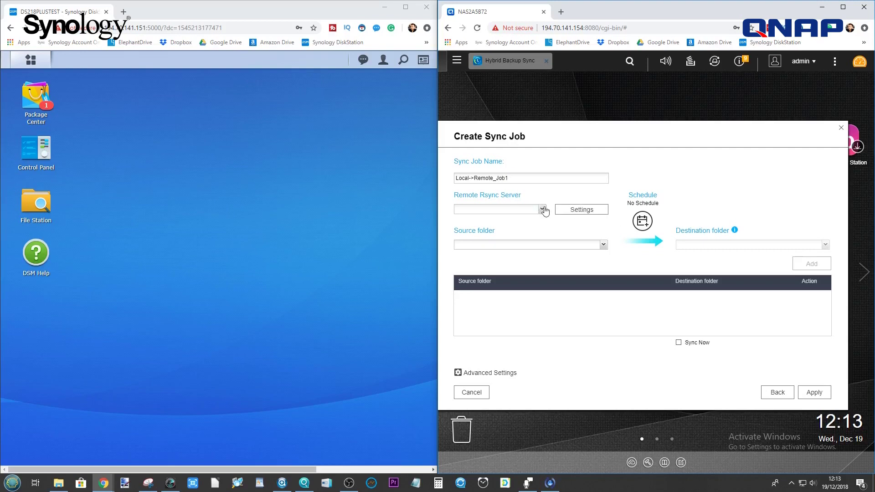
pyautogui.click(542, 210)
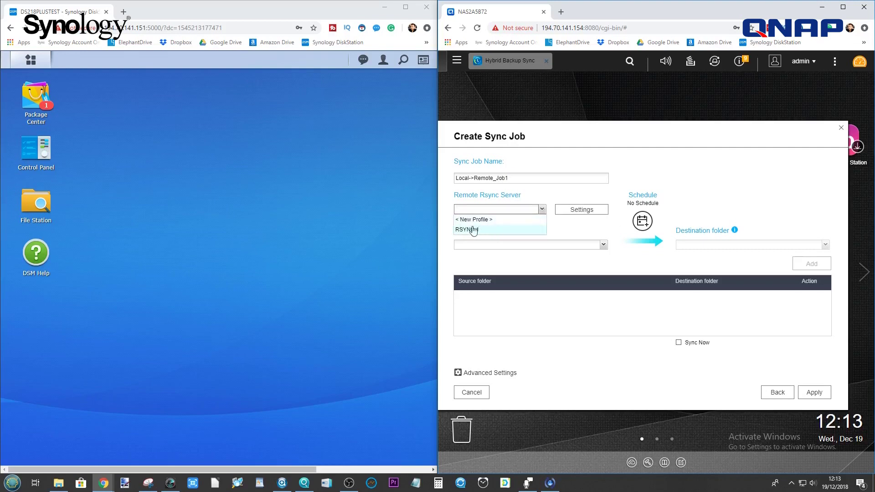
pyautogui.click(474, 219)
pyautogui.click(569, 211)
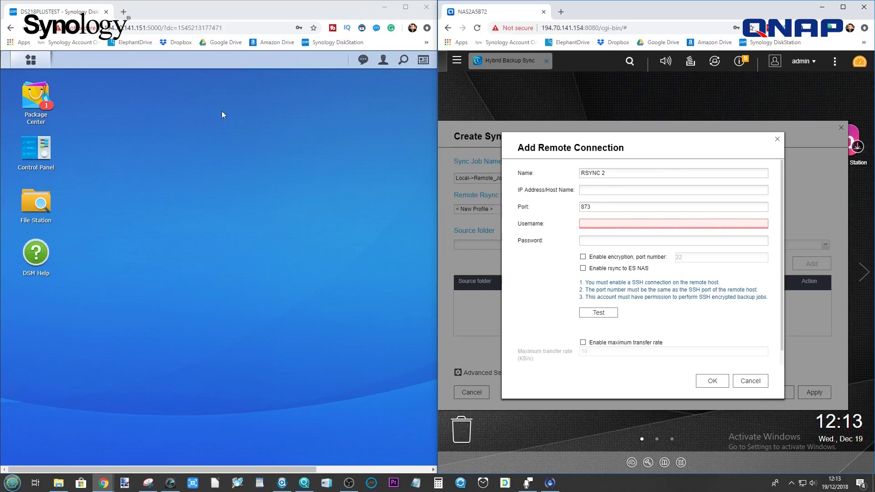
pyautogui.click(605, 194)
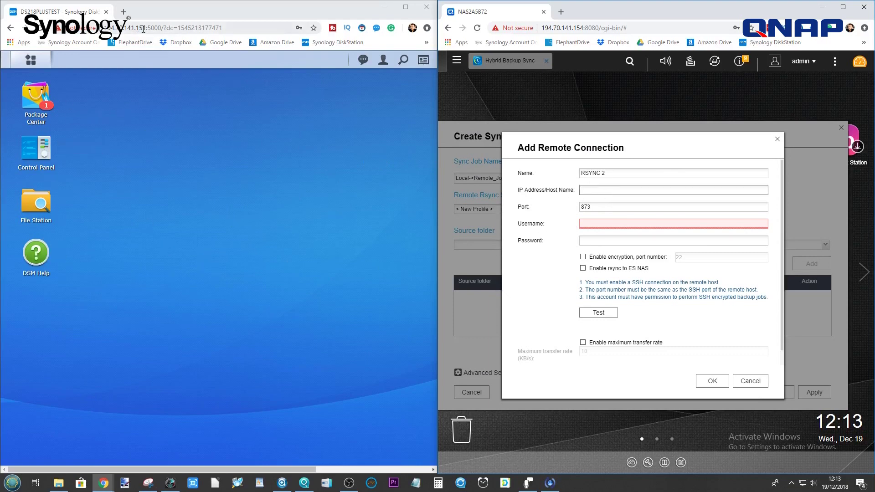
pyautogui.moveTo(147, 27); pyautogui.dragTo(105, 29)
pyautogui.hotkey('ctrl', 'c')
pyautogui.click(600, 190)
pyautogui.hotkey('ctrl', 'v')
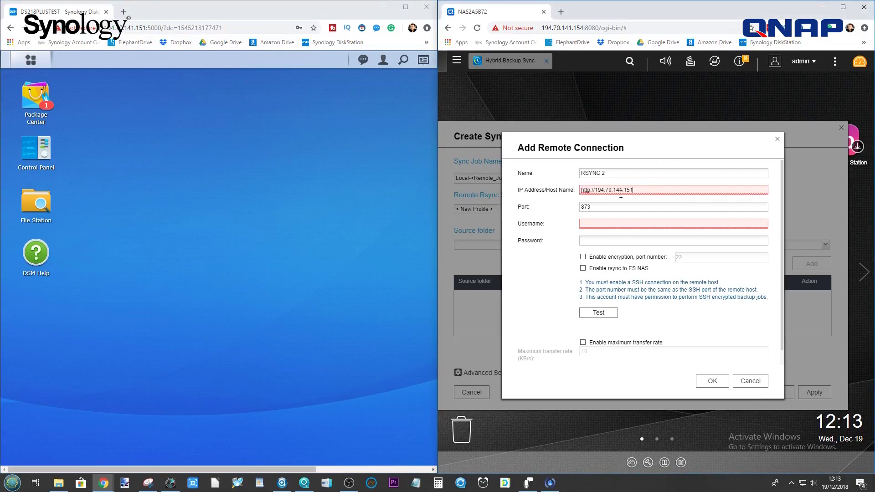
pyautogui.moveTo(595, 190); pyautogui.dragTo(531, 190)
pyautogui.press('BackSpace')
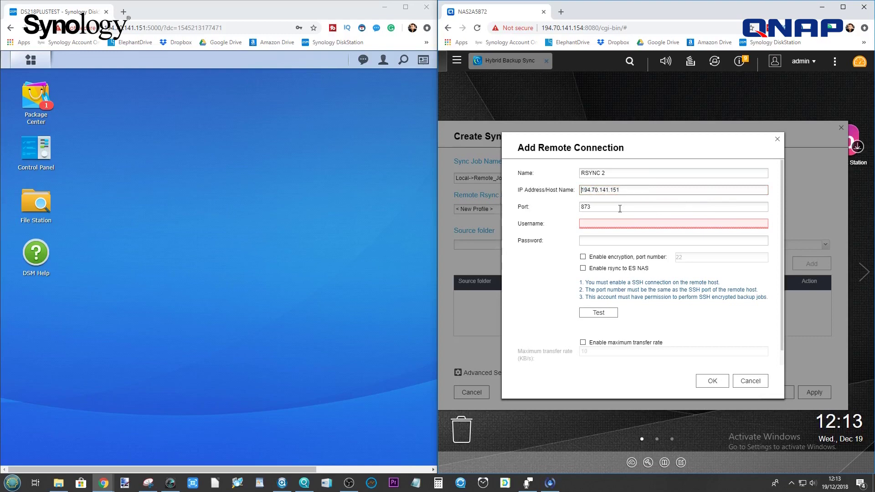
# Keep port 873 and enter the admin username and the account password.
pyautogui.click(605, 209)
pyautogui.click(598, 223)
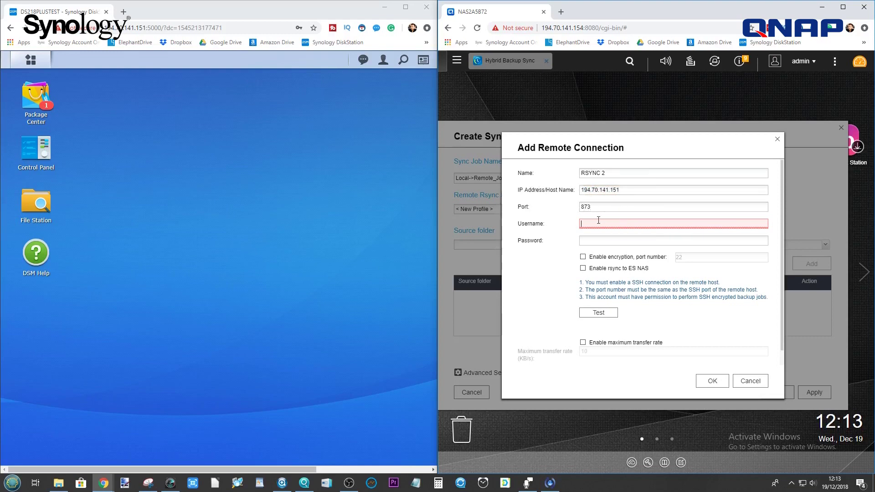
pyautogui.write('ADMIN')
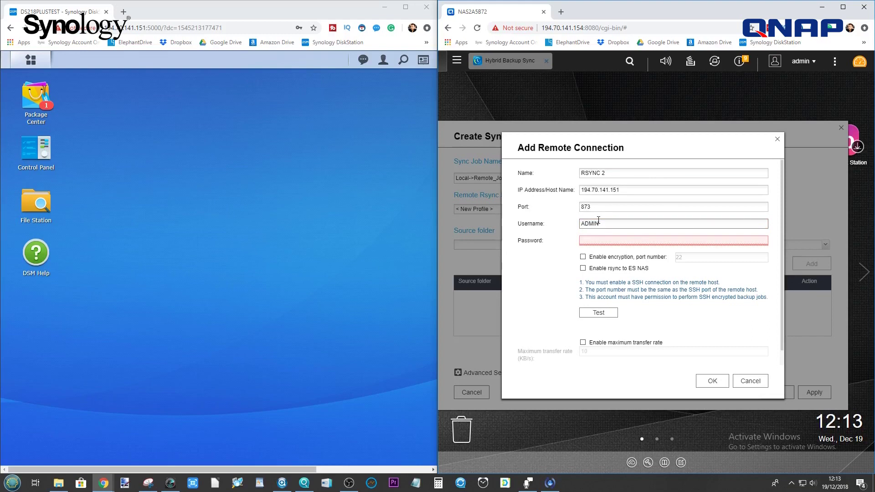
pyautogui.press('BackSpace')
pyautogui.press('BackSpace')
pyautogui.press('BackSpace')
pyautogui.write('admin')
pyautogui.press('Tab')
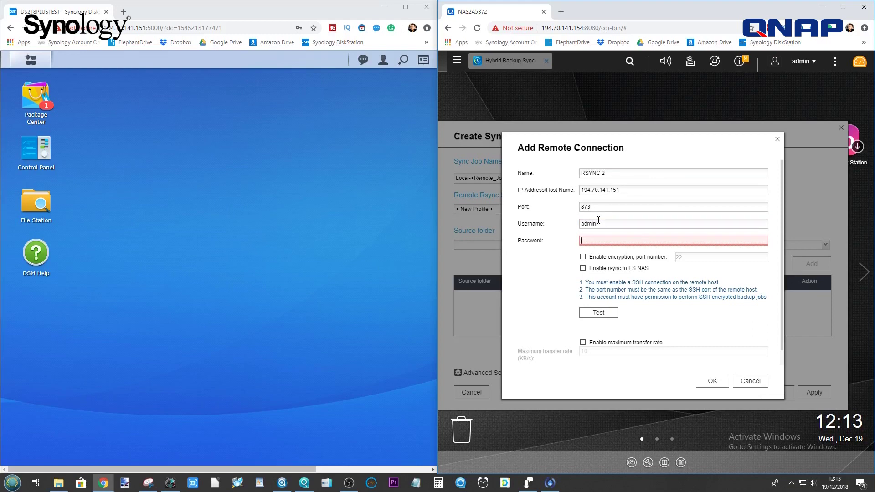
pyautogui.write('an')
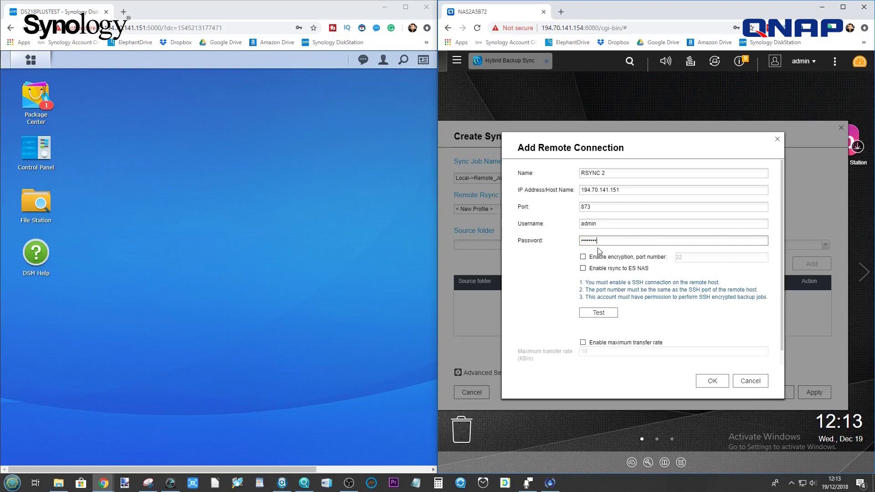
pyautogui.click(543, 276)
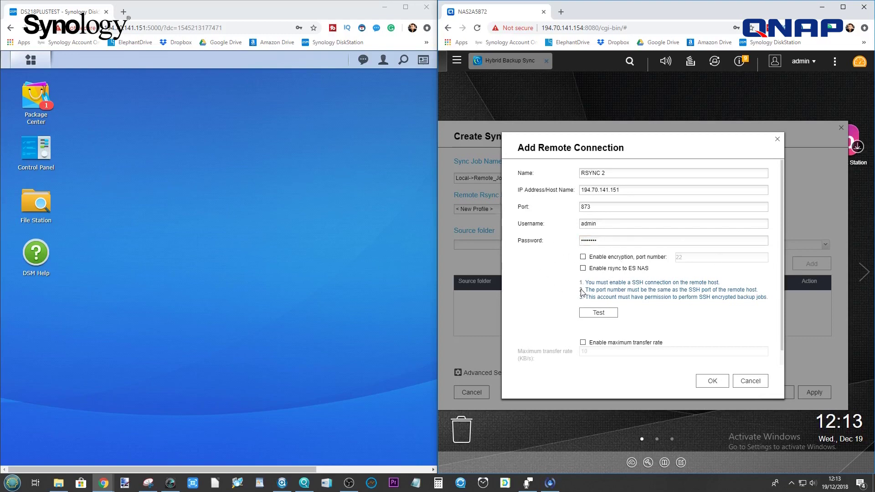
# Test the RSYNC 2 connection (112.03MB/s) and save it as the remote server.
pyautogui.click(590, 314)
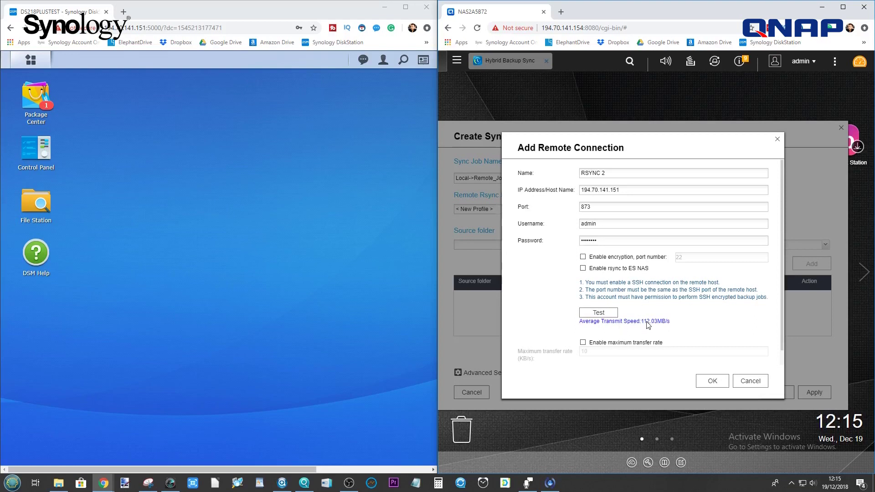
pyautogui.scroll(-1, 648, 324)
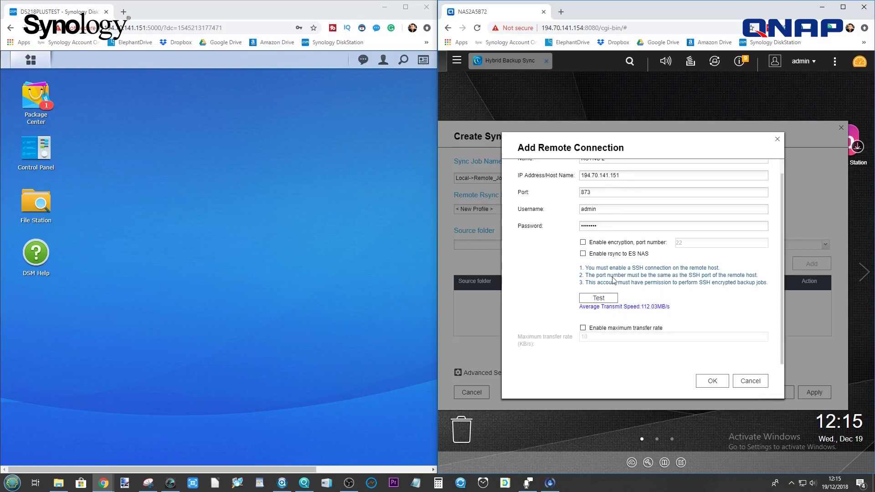
pyautogui.click(713, 383)
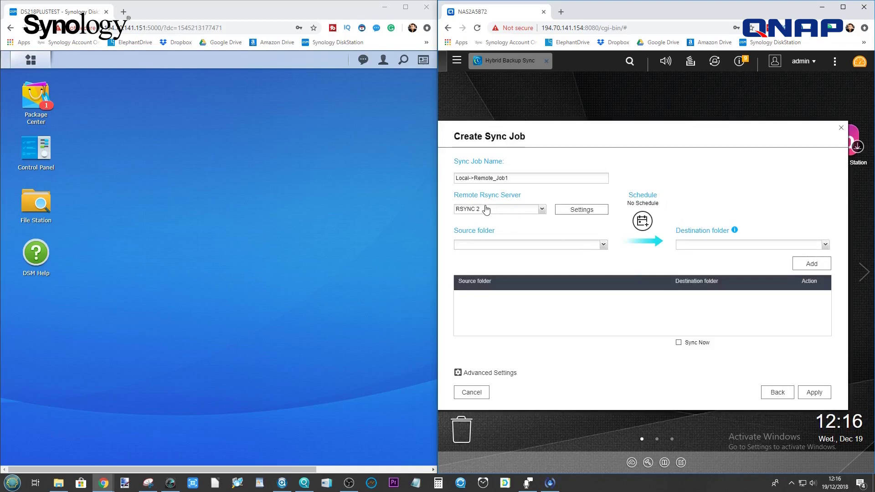
# Select TEST FILES QNAP as the sync job's source folder.
pyautogui.click(603, 245)
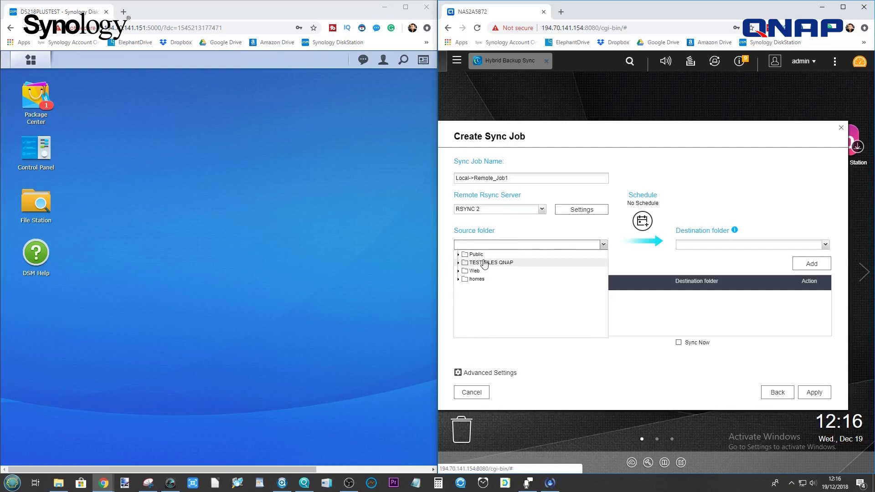
pyautogui.click(483, 264)
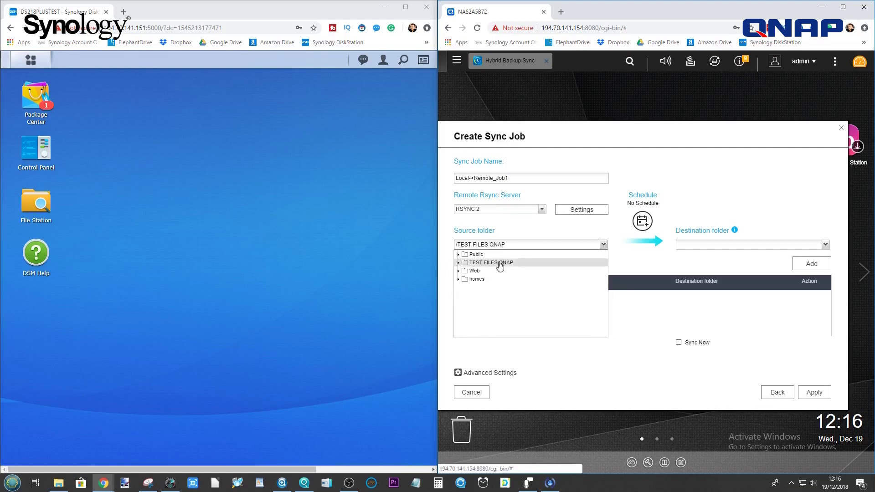
pyautogui.click(624, 262)
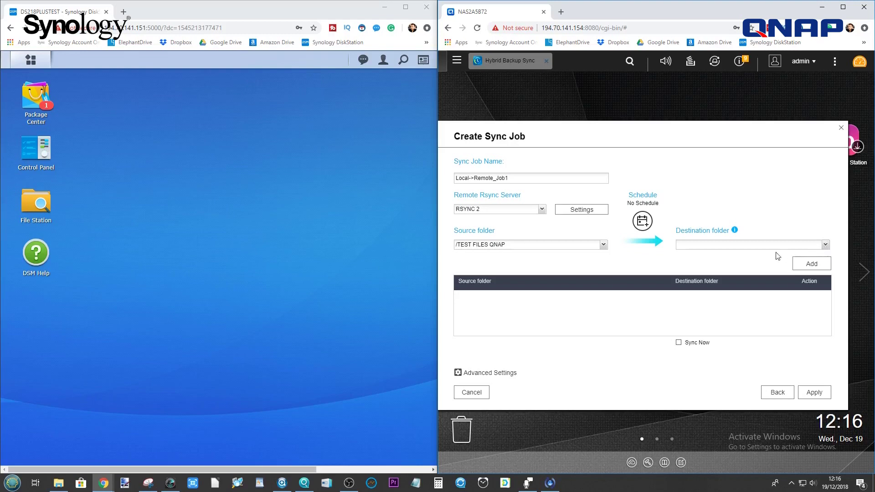
pyautogui.click(825, 246)
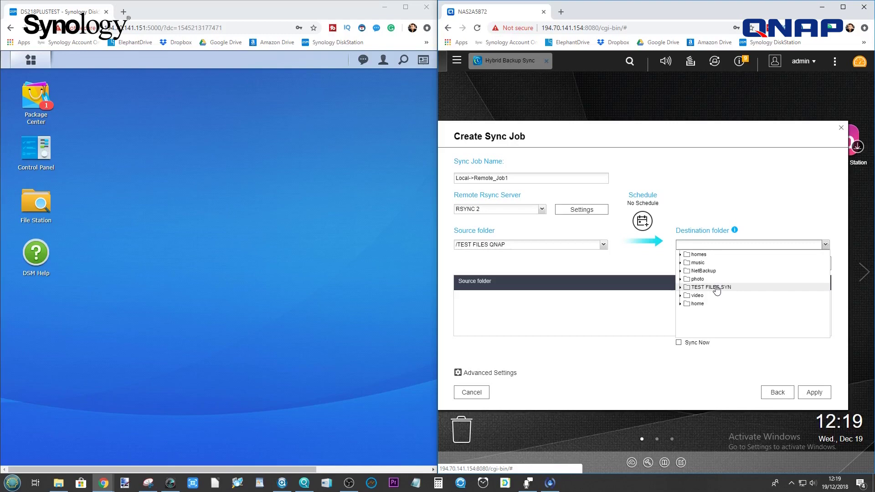
# Choose TEST FILES SYN as destination and add the TEST FILES QNAP → TEST FILES SYN pair.
pyautogui.click(716, 291)
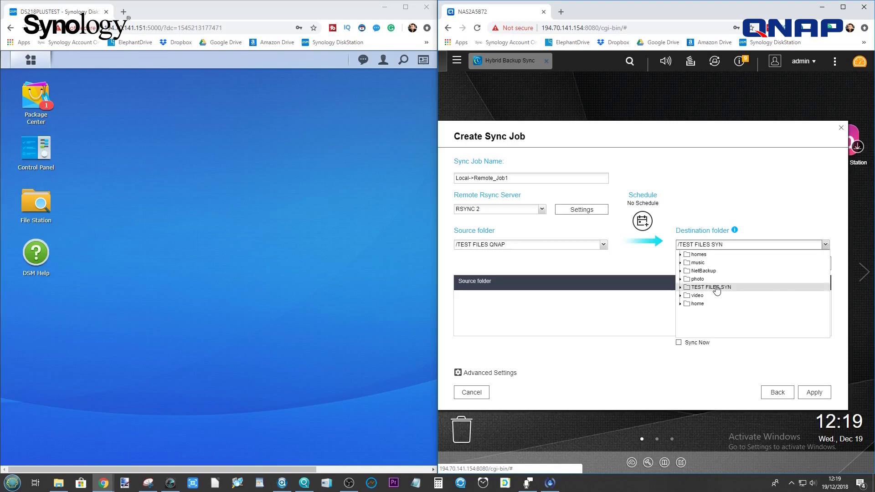
pyautogui.click(723, 245)
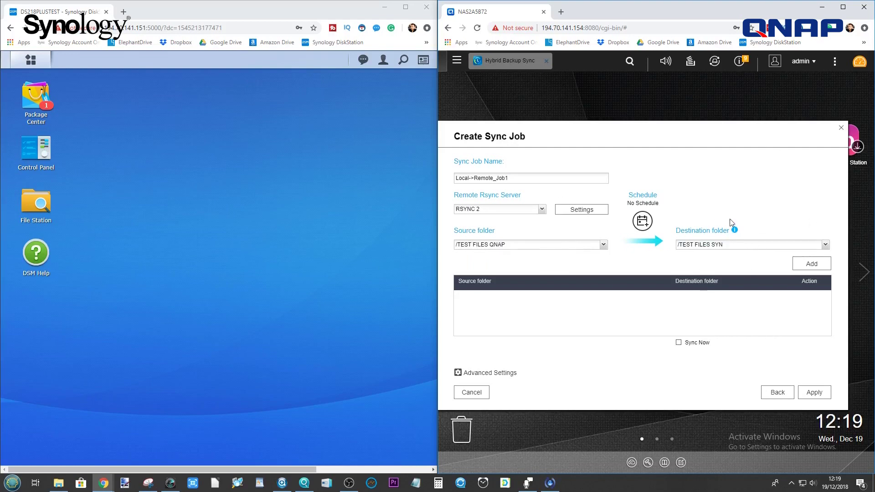
pyautogui.click(811, 264)
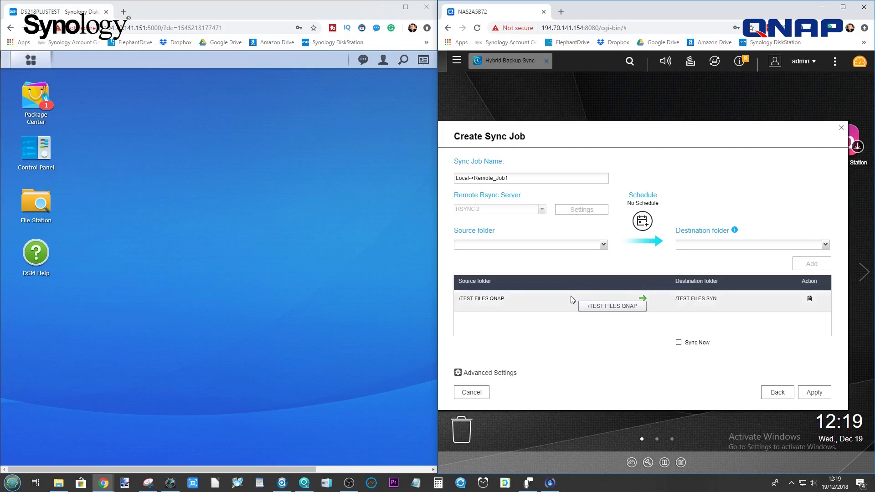
pyautogui.click(642, 221)
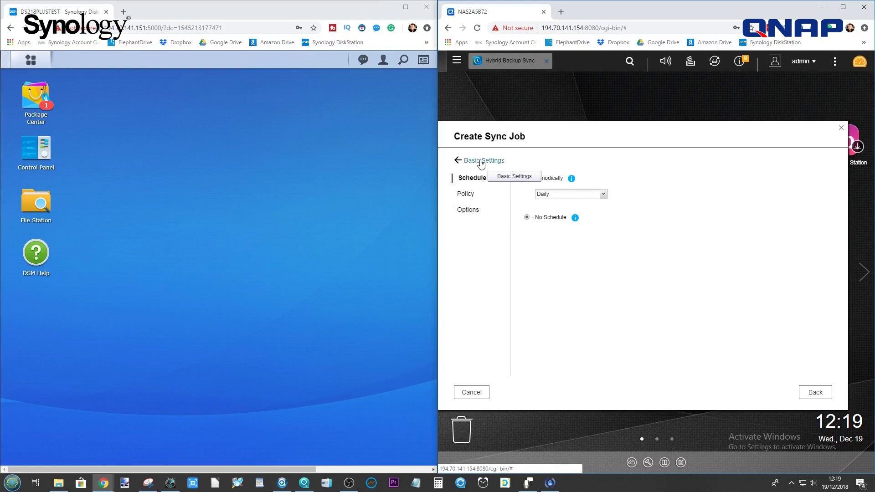
pyautogui.click(469, 209)
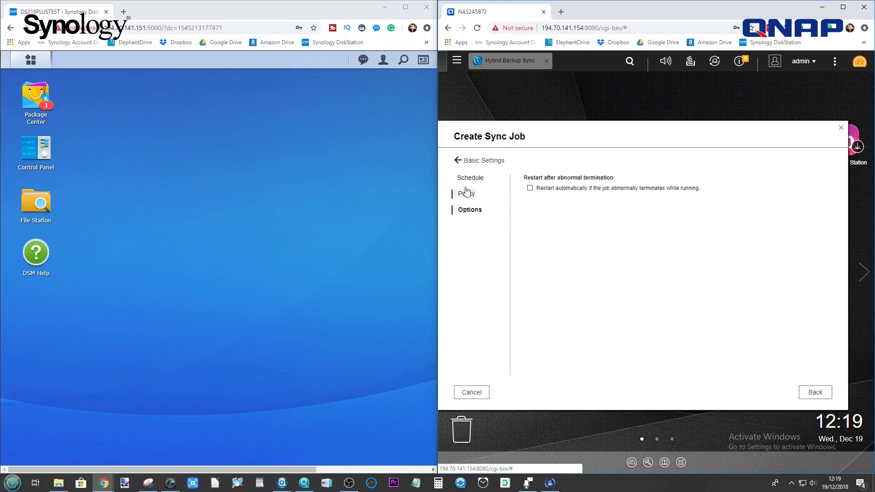
pyautogui.click(474, 160)
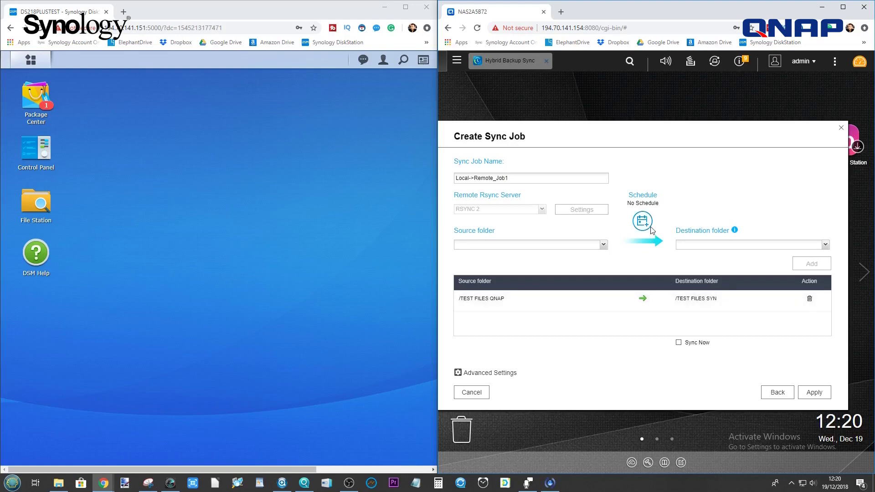
pyautogui.click(501, 372)
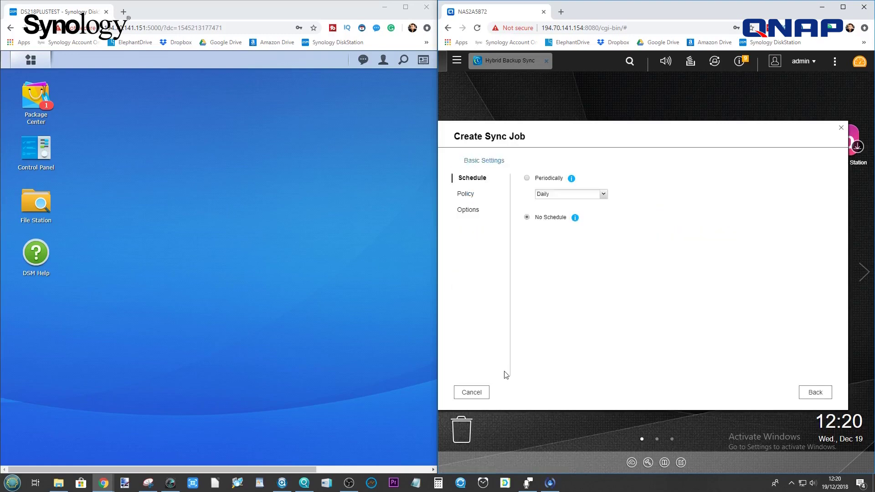
pyautogui.click(467, 195)
pyautogui.click(468, 210)
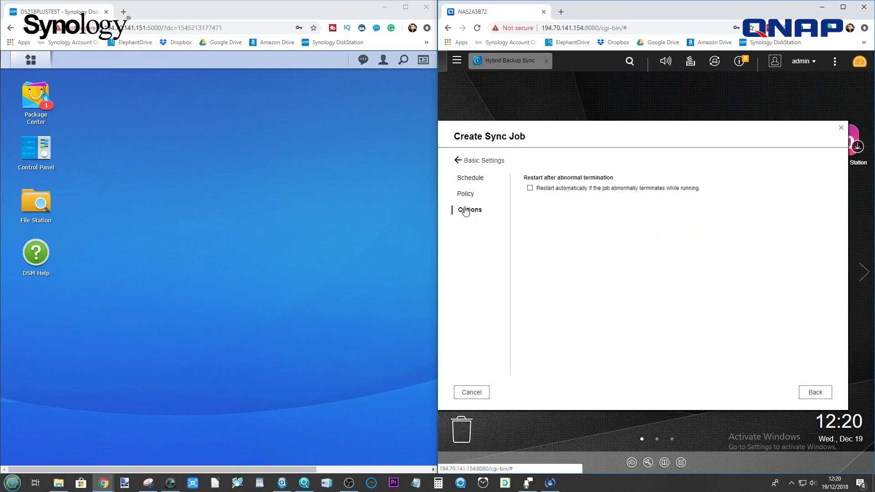
pyautogui.click(467, 195)
pyautogui.click(471, 211)
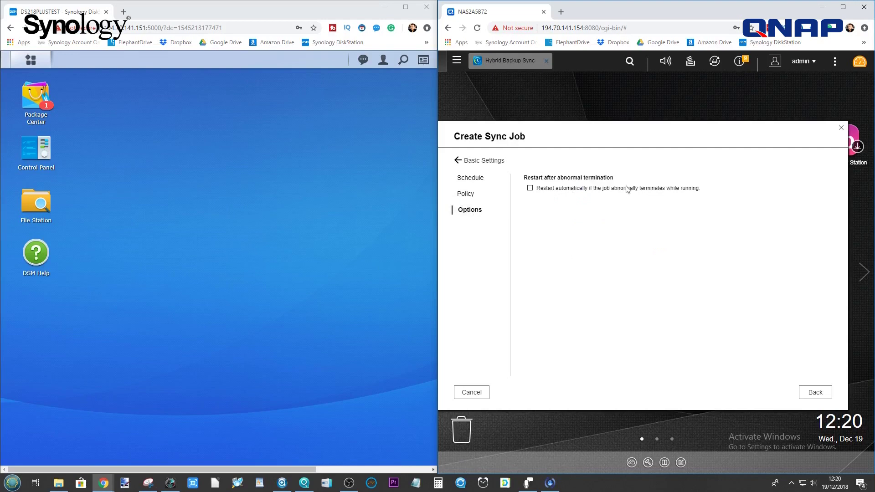
pyautogui.click(472, 197)
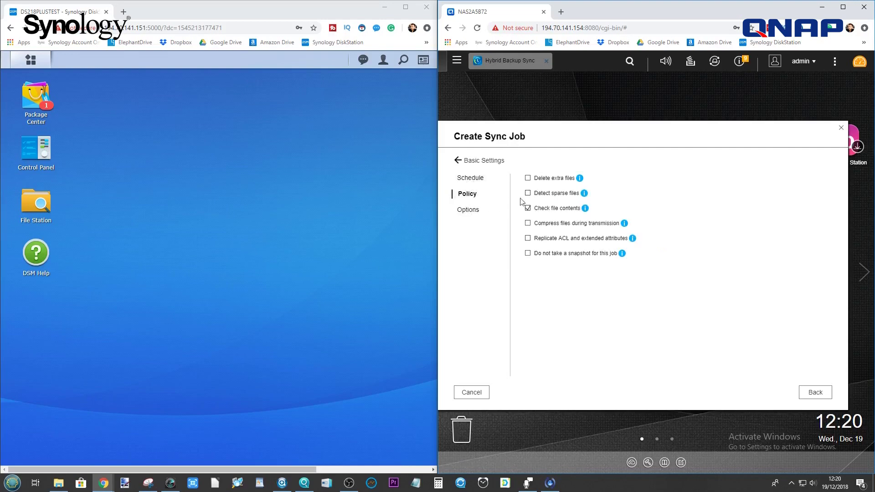
pyautogui.click(467, 163)
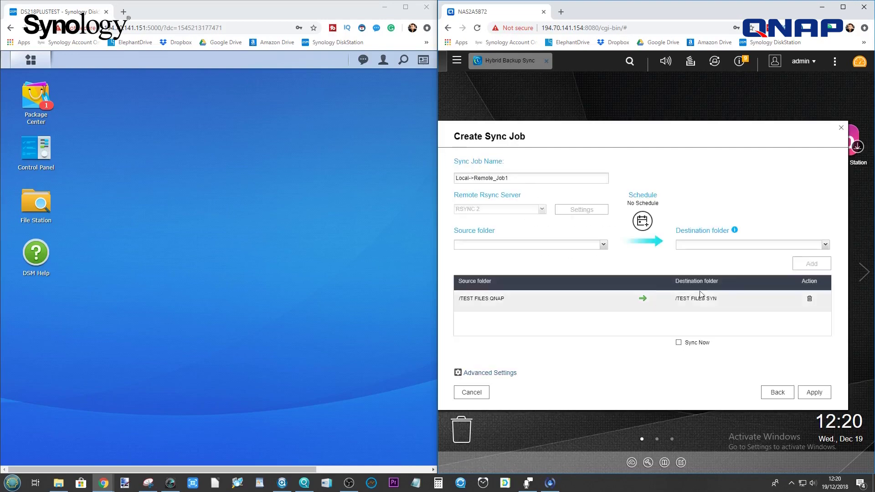
# Apply to create Local->Remote_Job1, then enlarge the window to show all jobs.
pyautogui.click(814, 393)
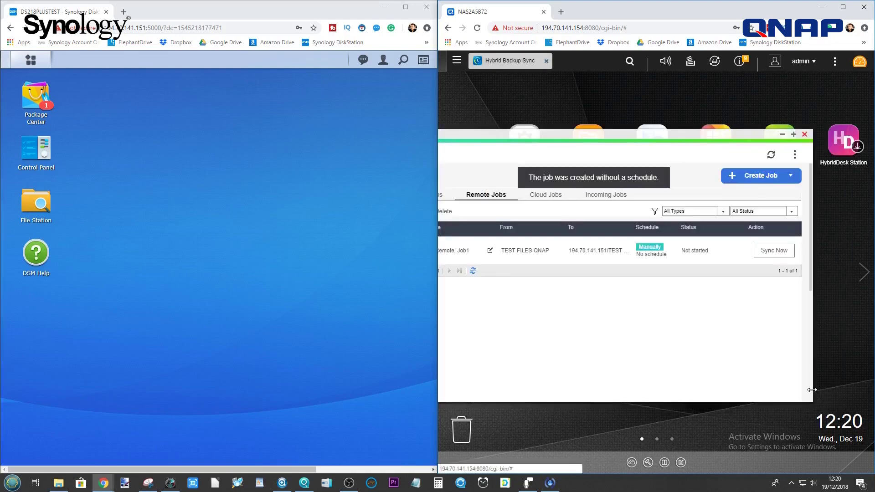
pyautogui.doubleClick(633, 134)
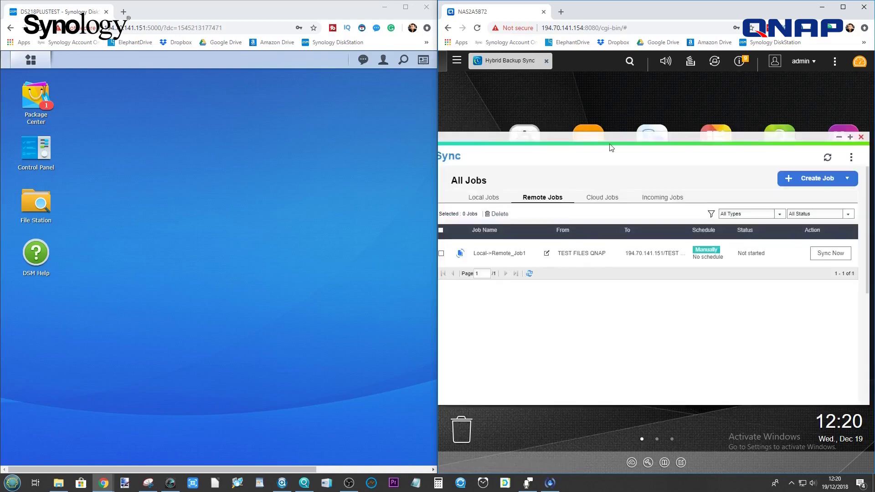
pyautogui.moveTo(612, 147); pyautogui.dragTo(632, 149)
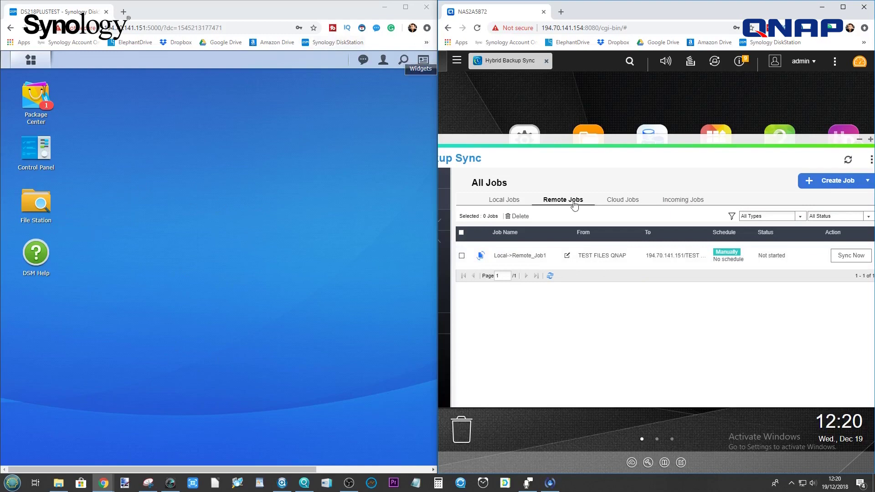
pyautogui.moveTo(768, 148); pyautogui.dragTo(708, 158)
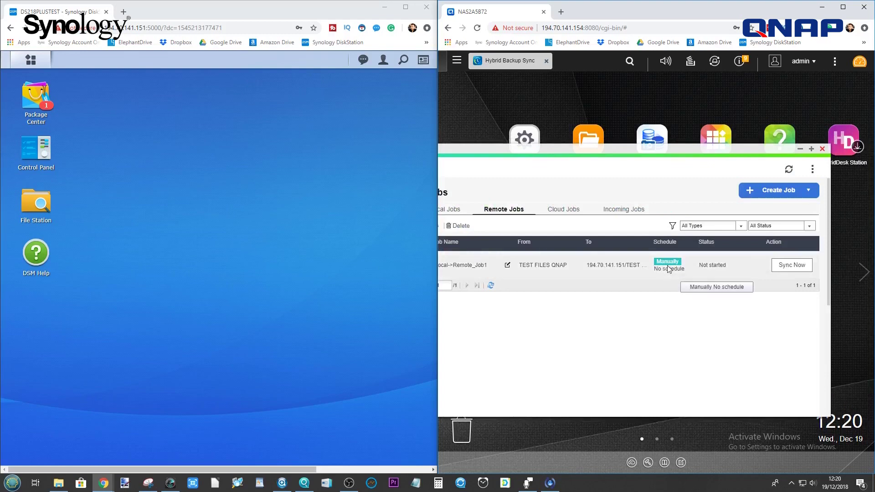
# Run Local->Remote_Job1 with Sync Now until its status reads Finished.
pyautogui.click(793, 265)
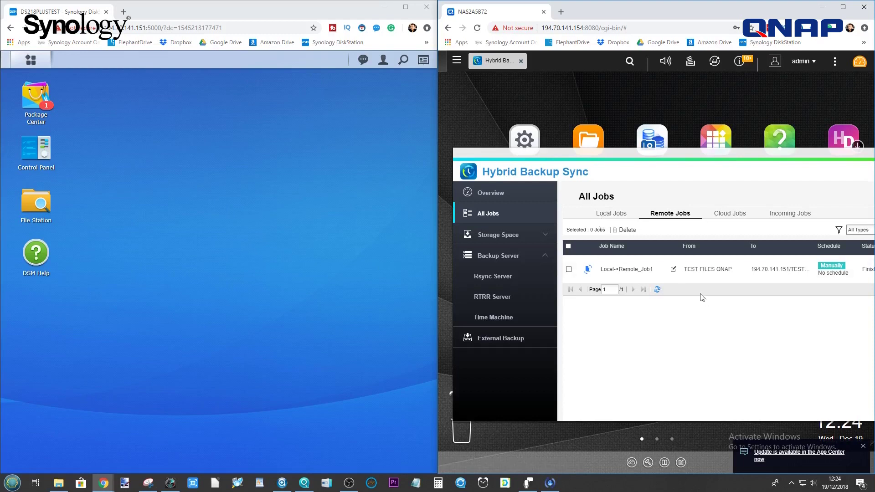
# Launch File Station and open TEST FILES SYN to see the copied TEST FILES QNAP folder.
pyautogui.click(31, 60)
pyautogui.click(184, 129)
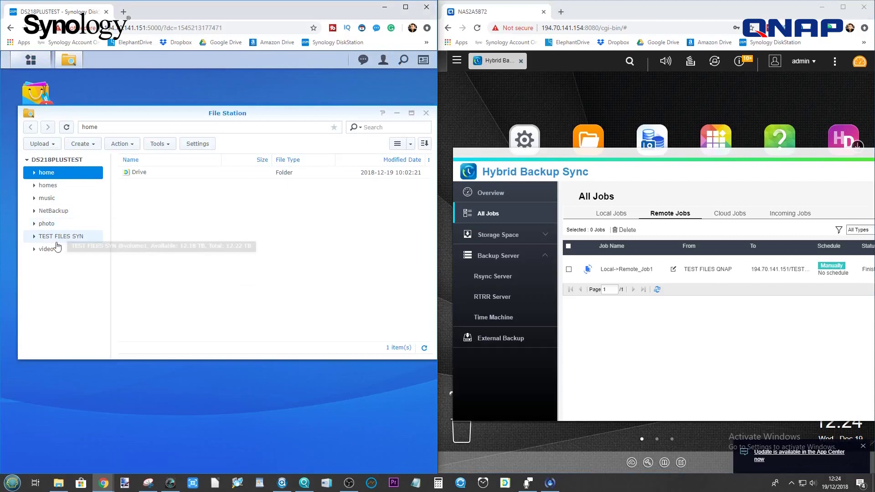
pyautogui.click(59, 236)
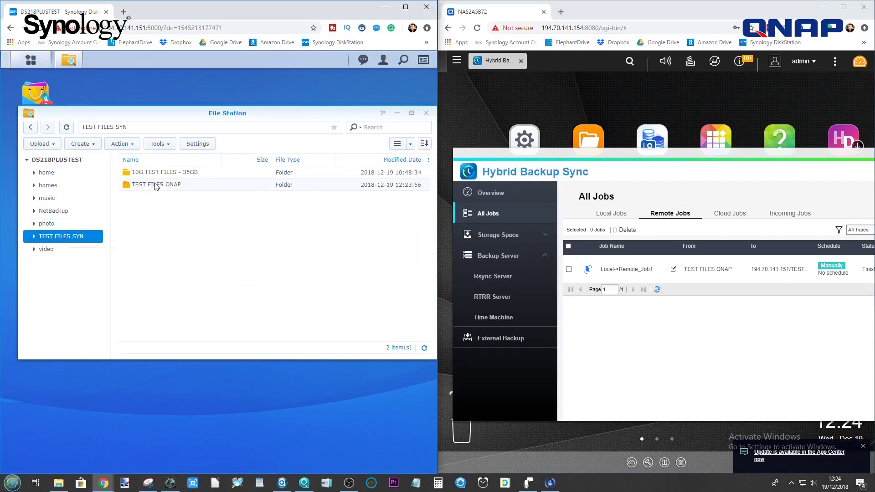